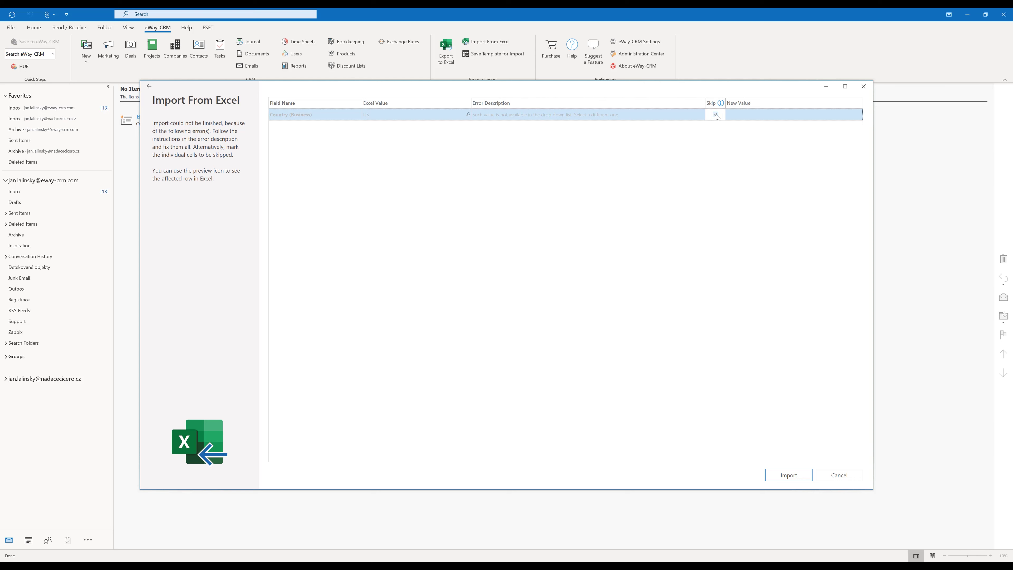
Map the unrecognised Country (Business) value US to United States of America and import the 88 contacts
click(716, 115)
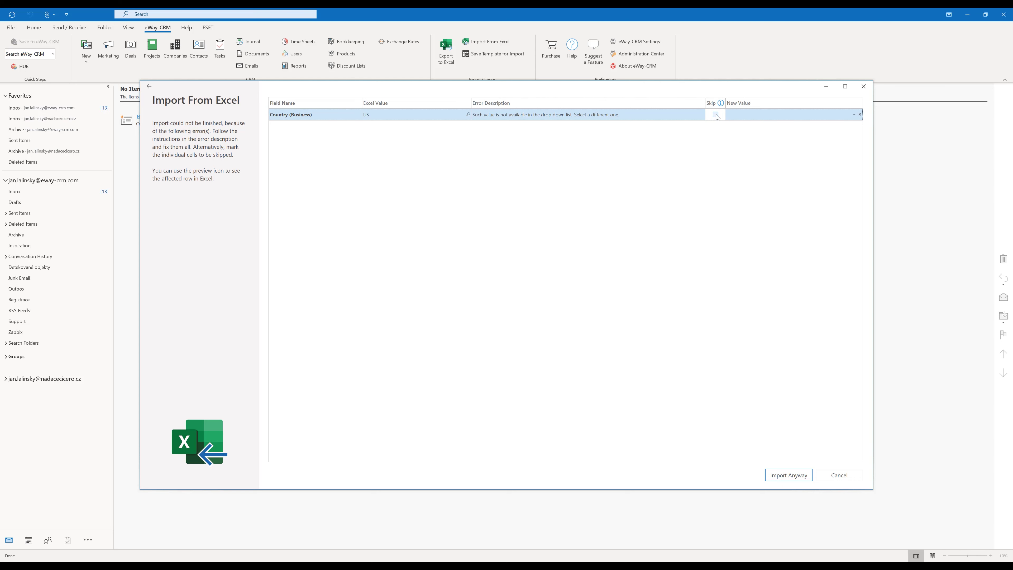
click(737, 120)
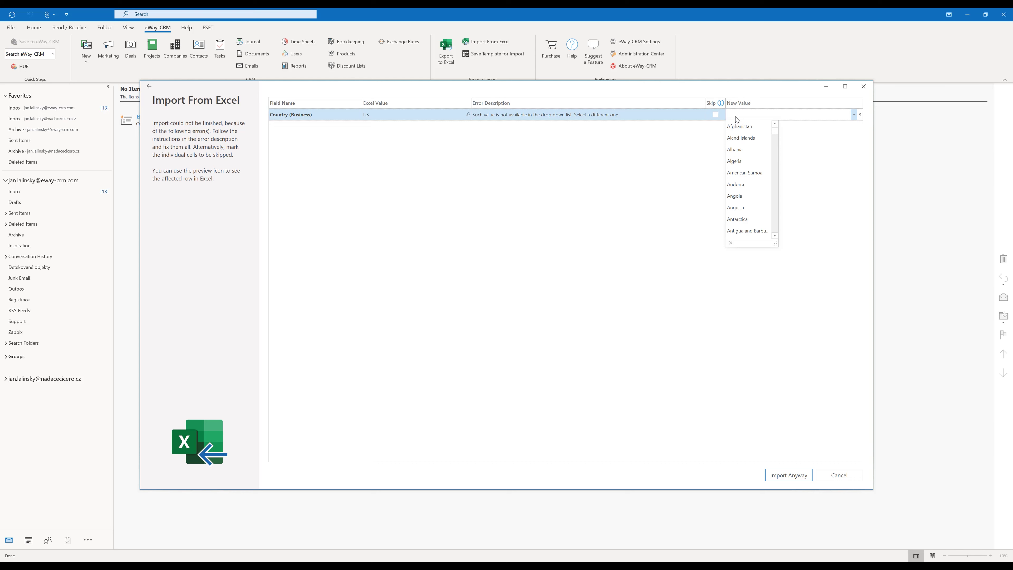
text(United Arab Emirates)
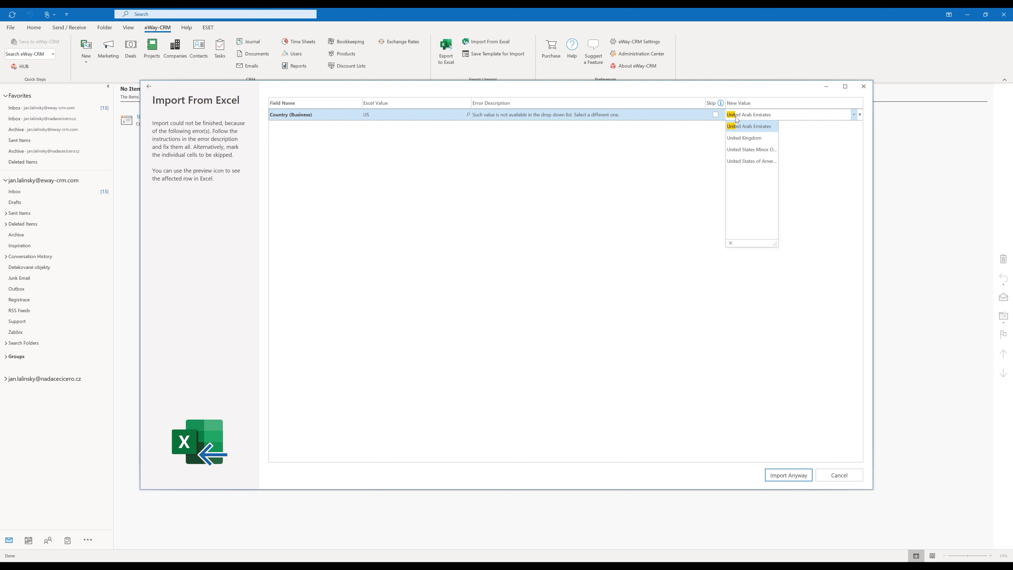
click(736, 163)
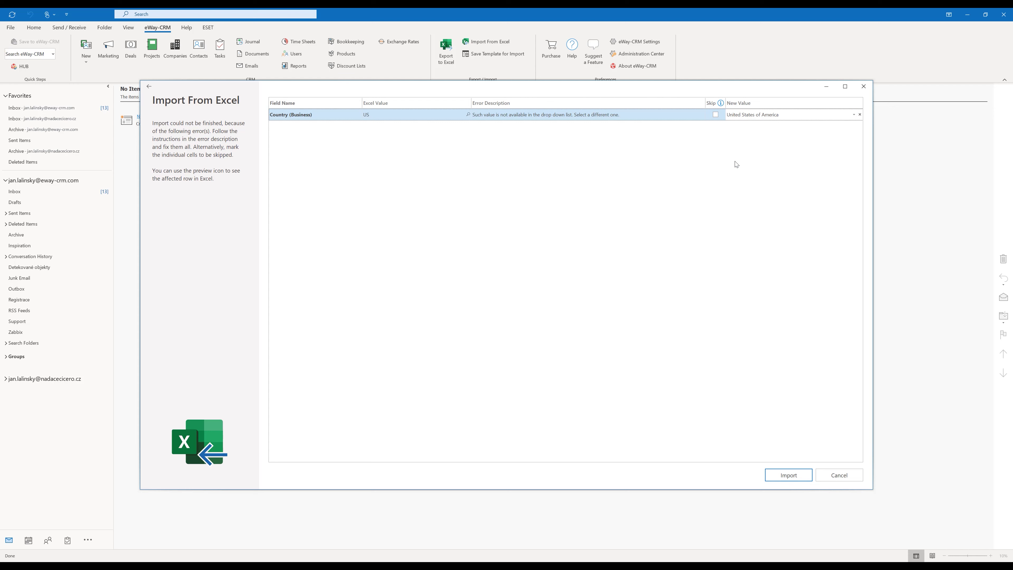
click(788, 476)
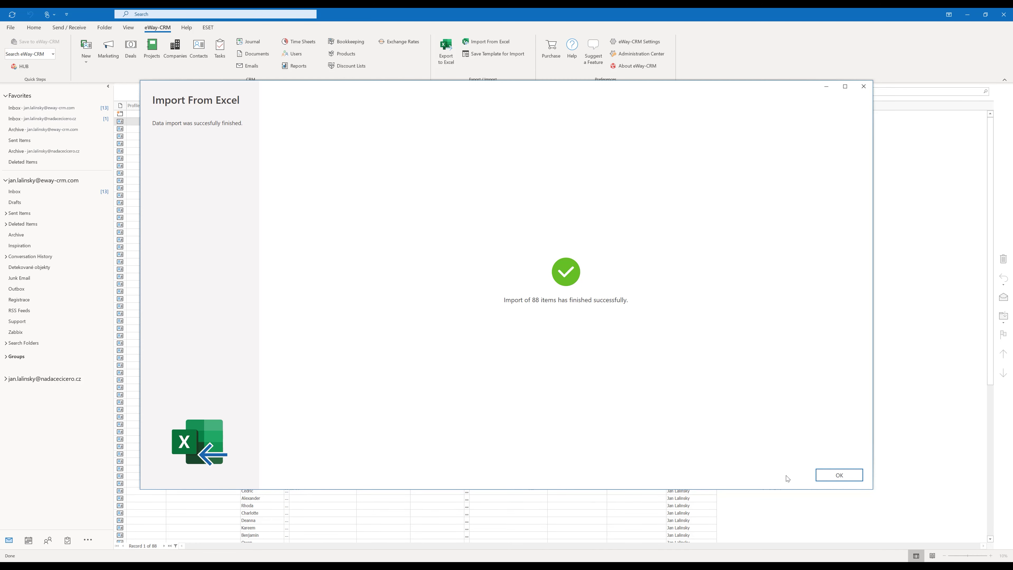
Close the successful import summary and open the New item-type list
click(838, 477)
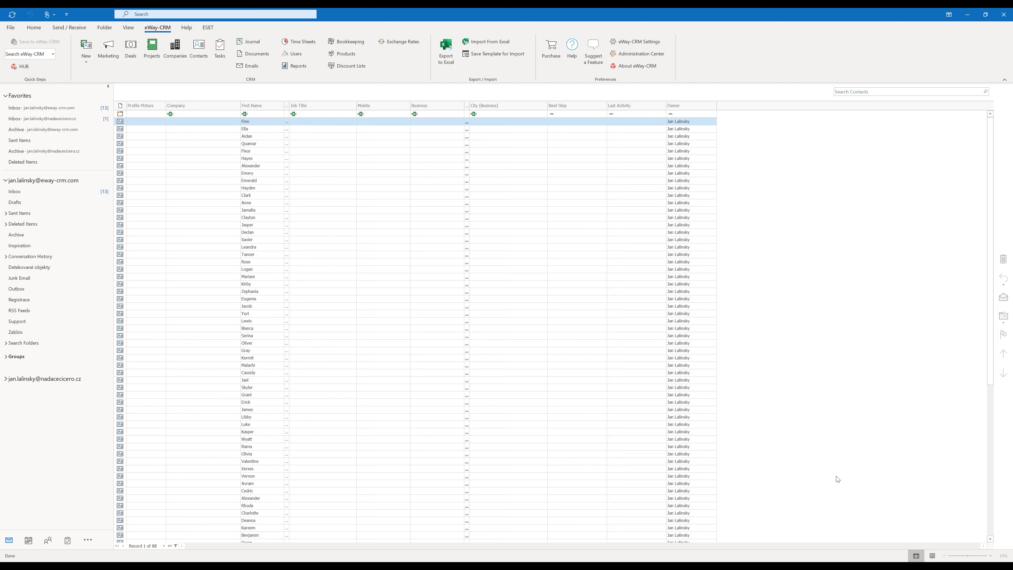
click(91, 62)
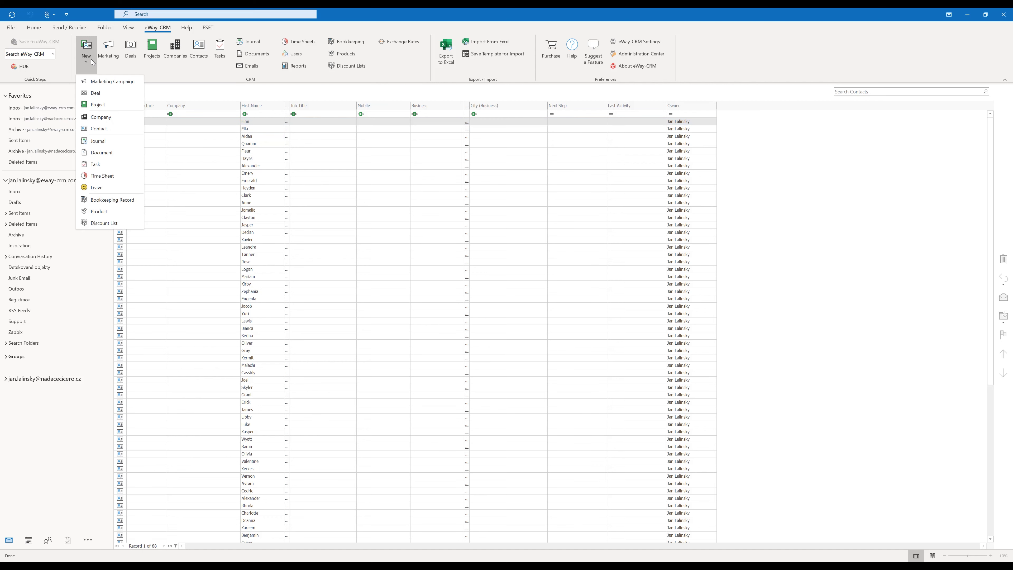
Start a new contact, enter the person's full name and confirm its first/last name split
click(91, 129)
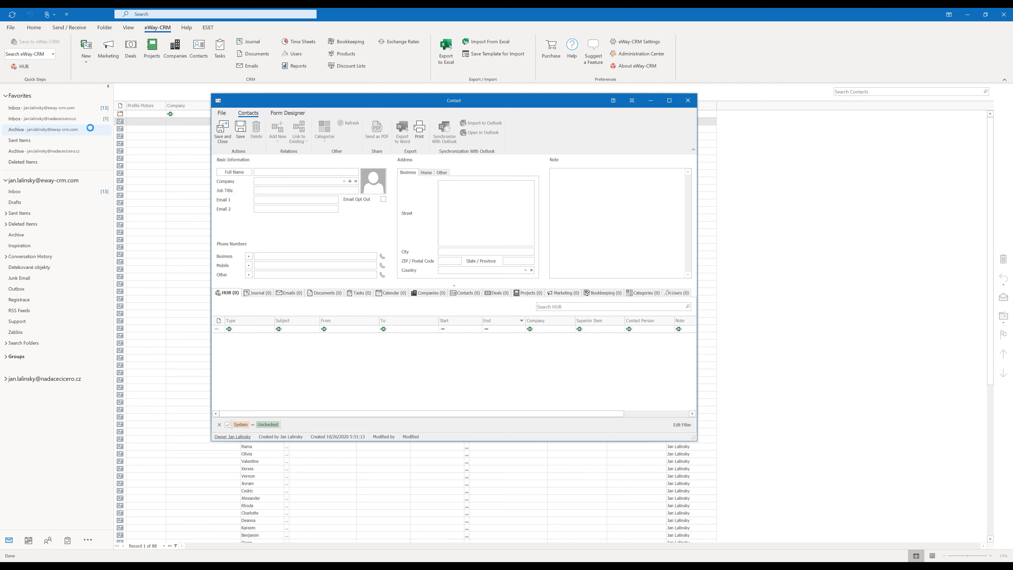
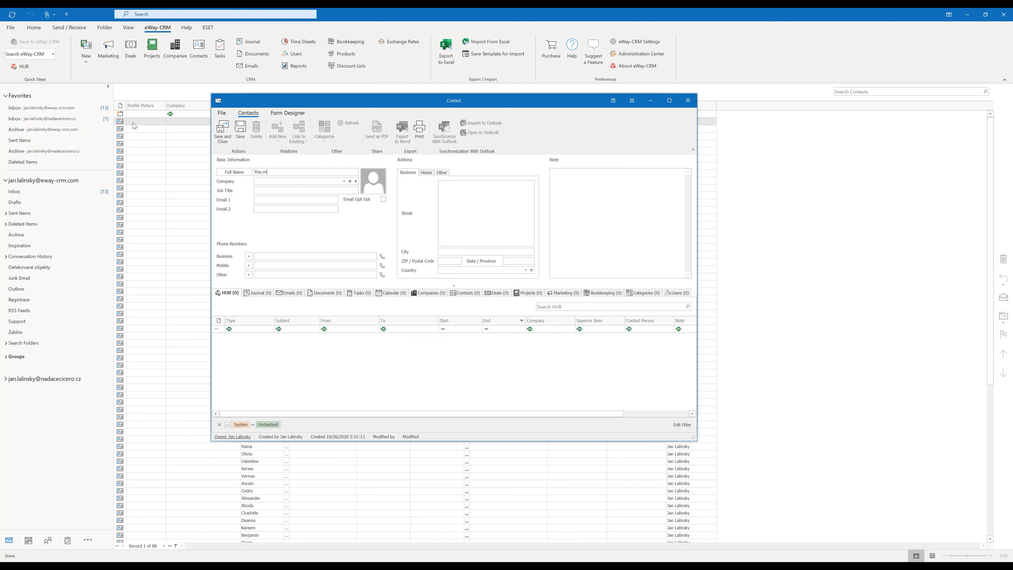
click(232, 172)
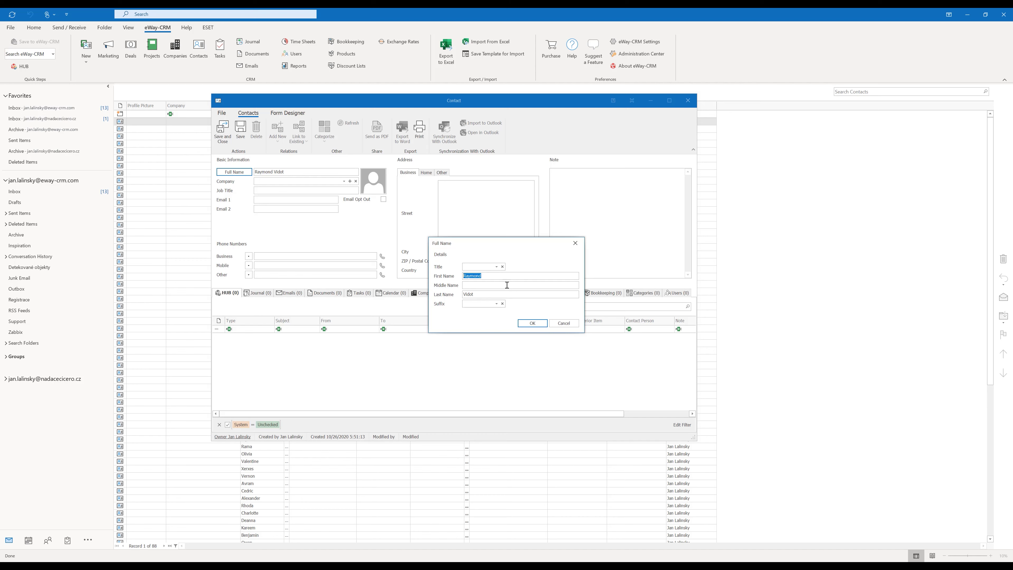
click(532, 324)
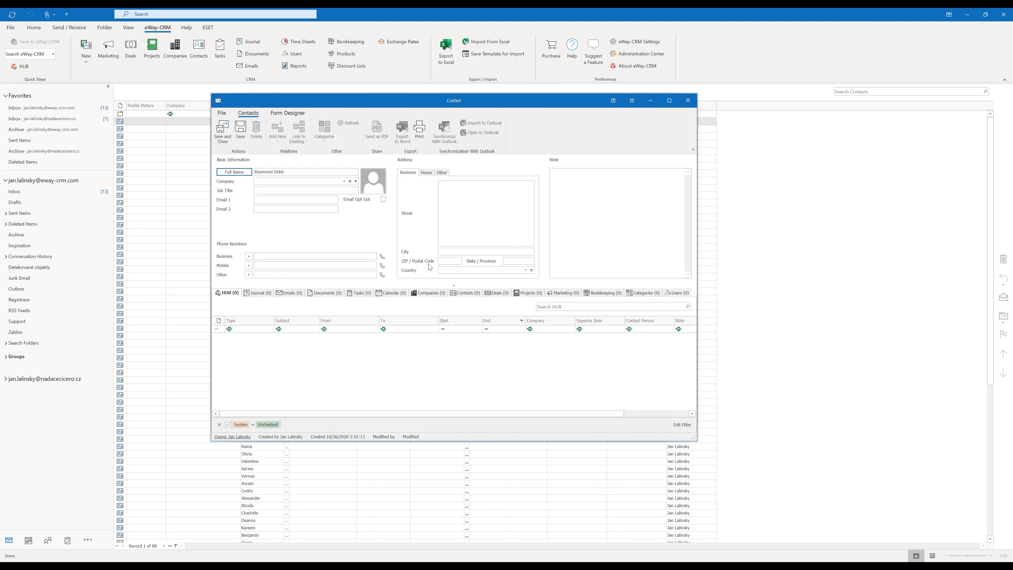
Fill Email 1 with the contact's e-mail address and save the contact
click(281, 199)
click(222, 134)
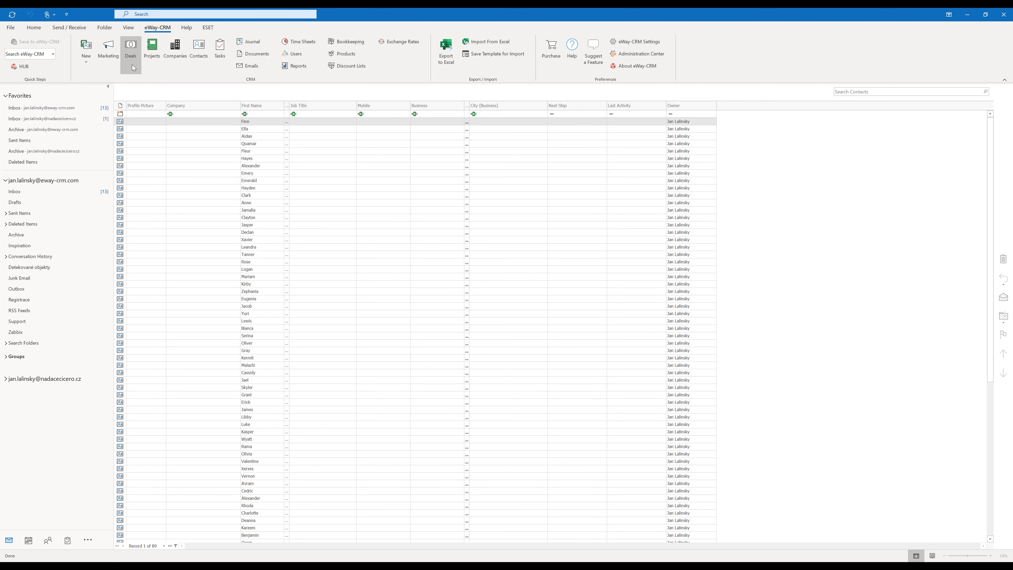
Create and save a marketing campaign named Thousand Deals in Your Pocket
click(111, 56)
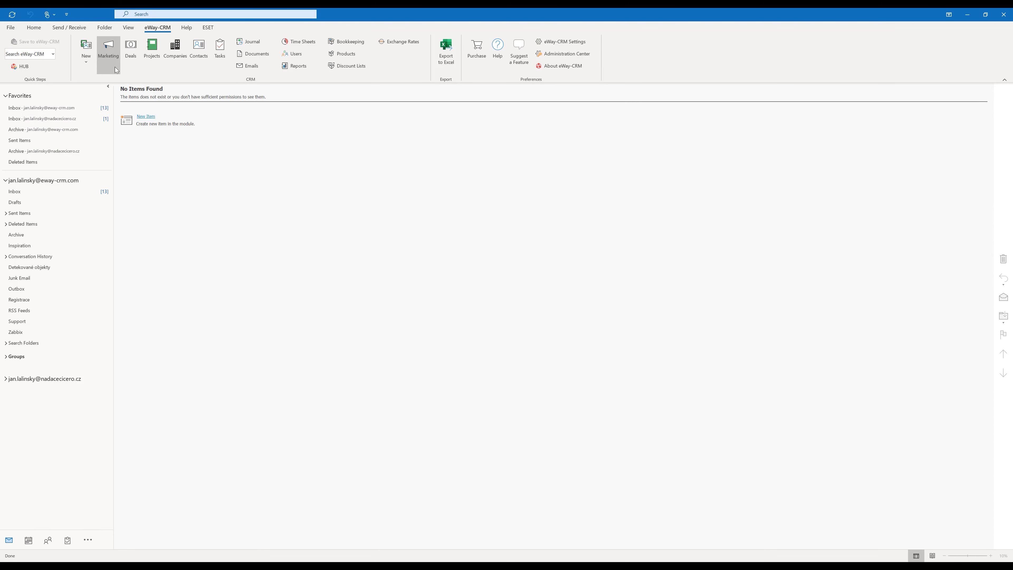
click(153, 119)
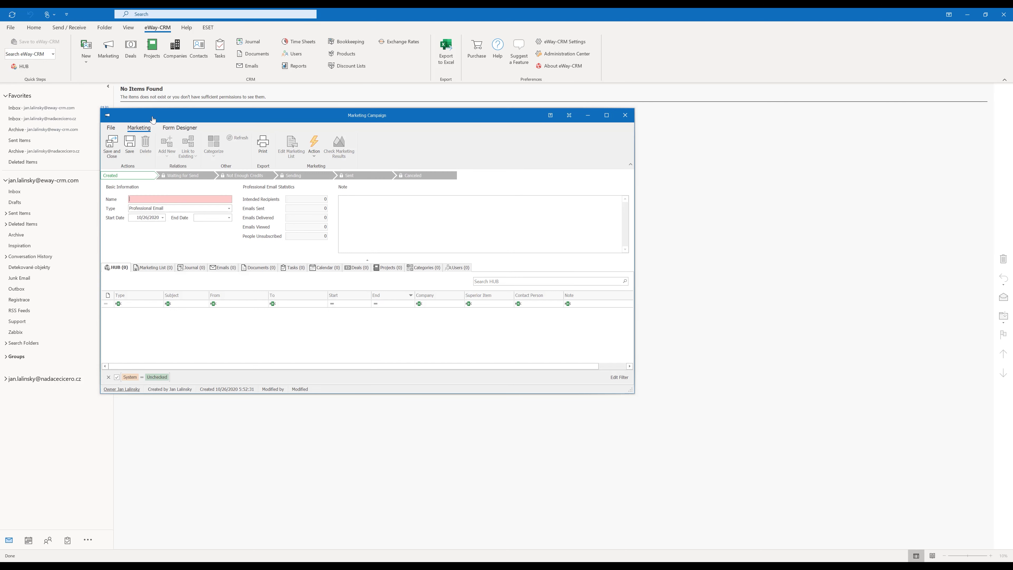
text(Thousand Deals in Your Pocket)
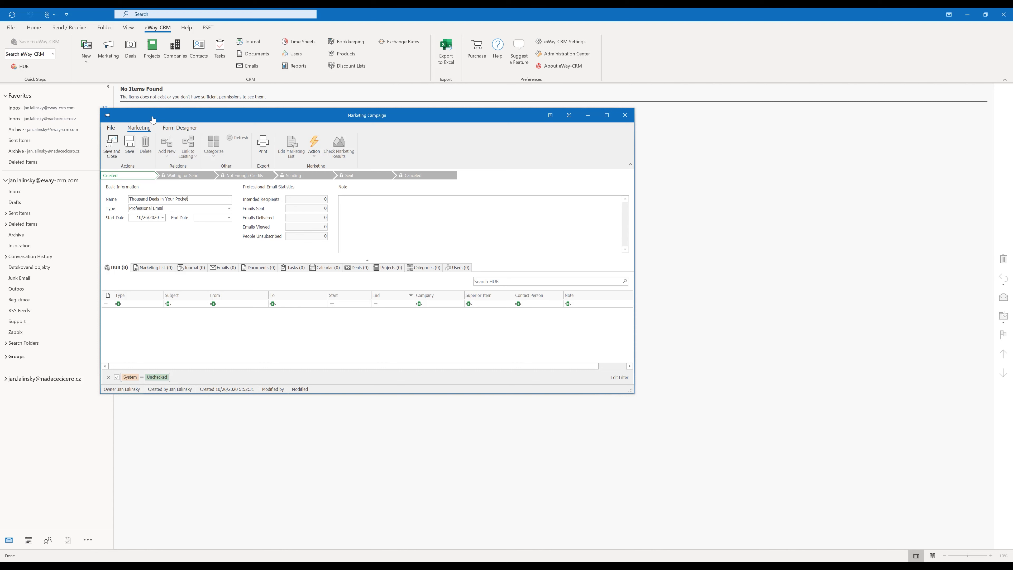
click(131, 147)
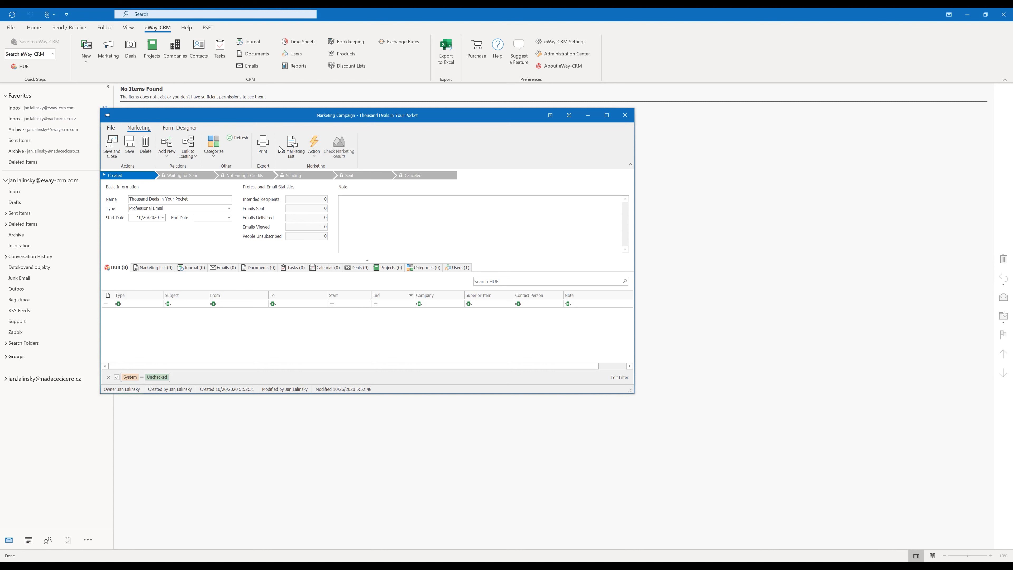
Add all 89 contacts to the campaign's marketing list and start a bulk email
click(297, 150)
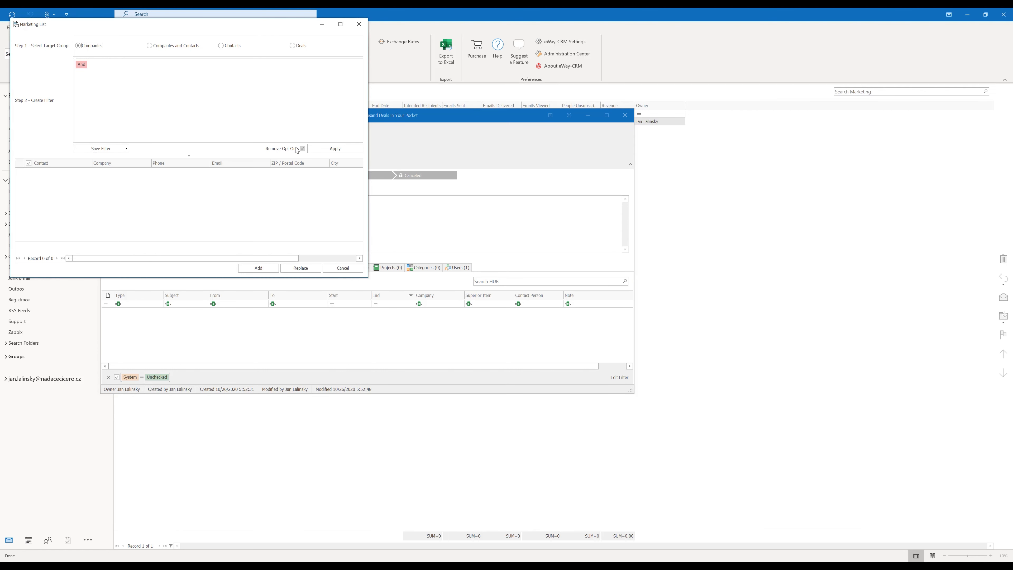
click(224, 47)
click(316, 149)
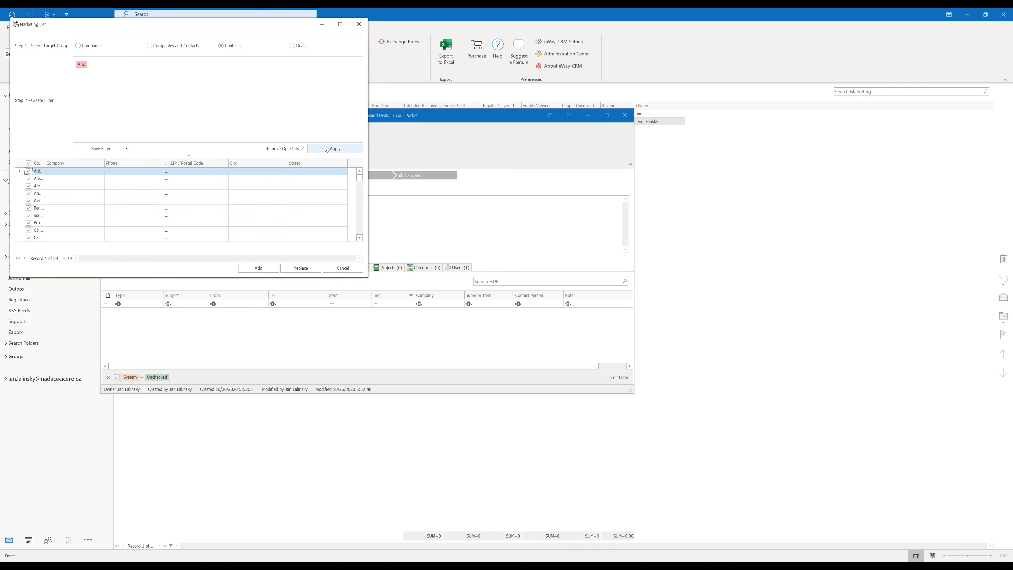
click(257, 268)
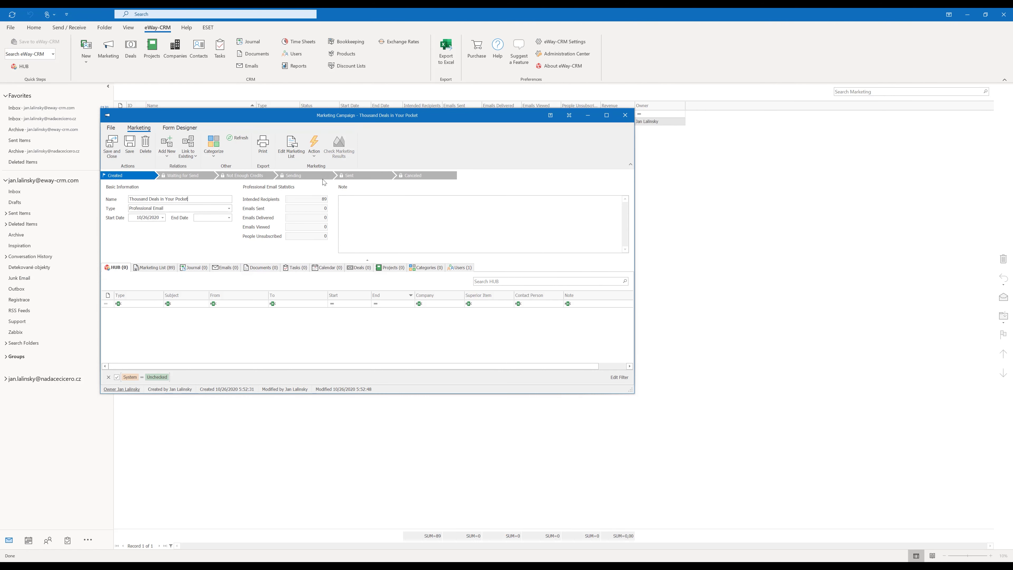
click(314, 156)
click(317, 166)
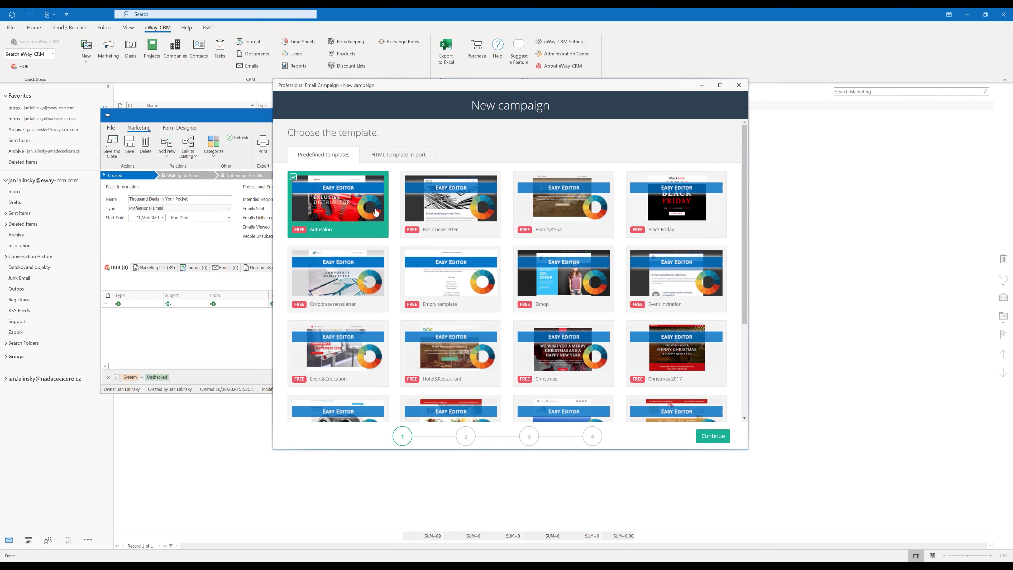
Import Voucher.html, filtered as HTML Document (*.html), as the campaign template and continue
scroll(376, 214, down, 3)
scroll(375, 217, up, 4)
click(404, 159)
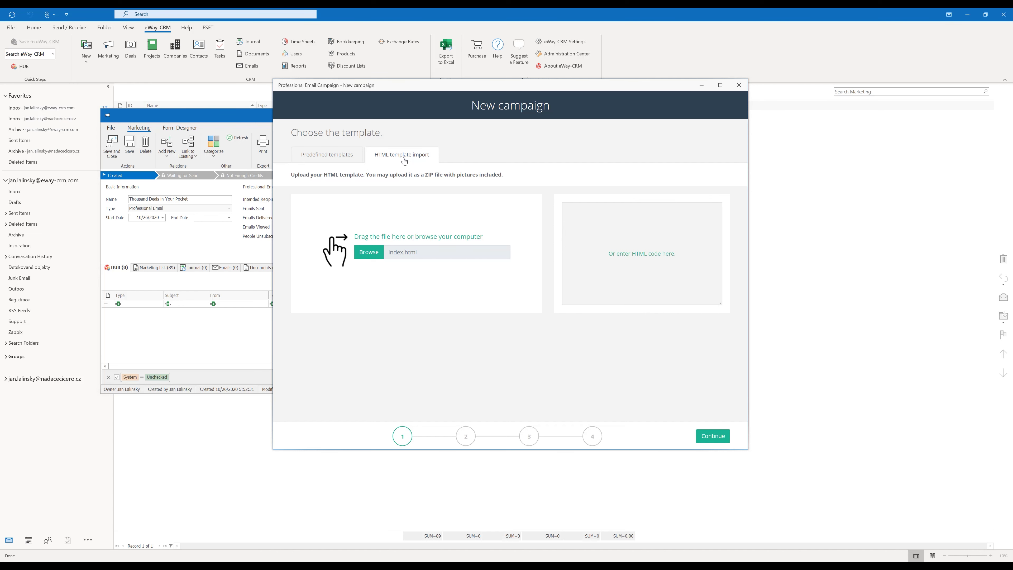
click(365, 257)
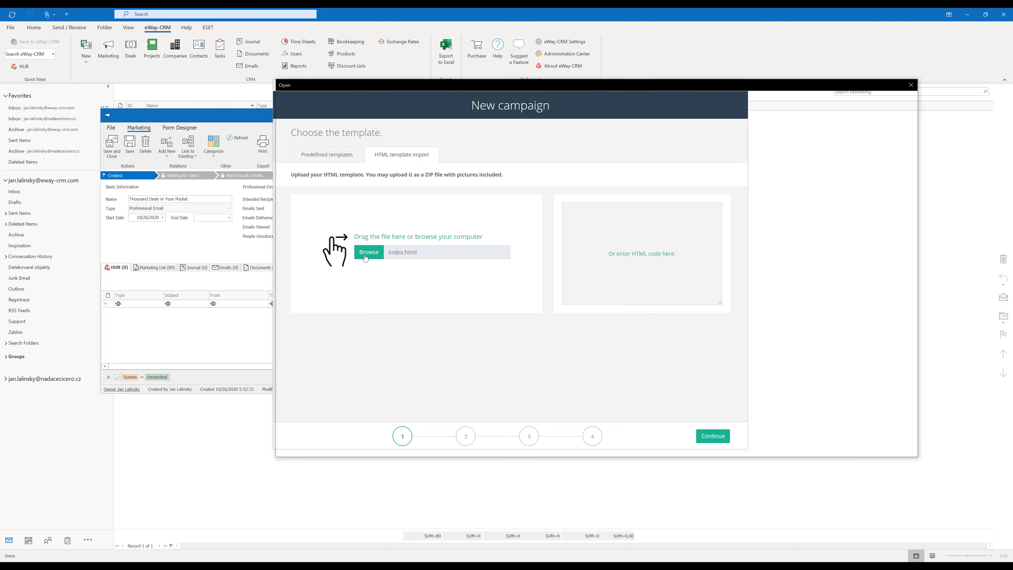
click(861, 435)
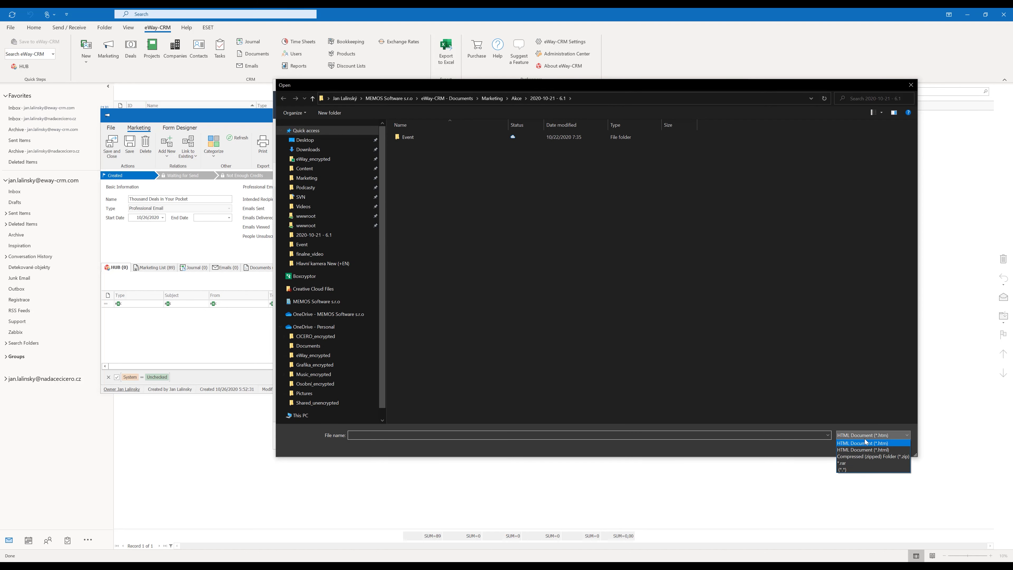
click(865, 448)
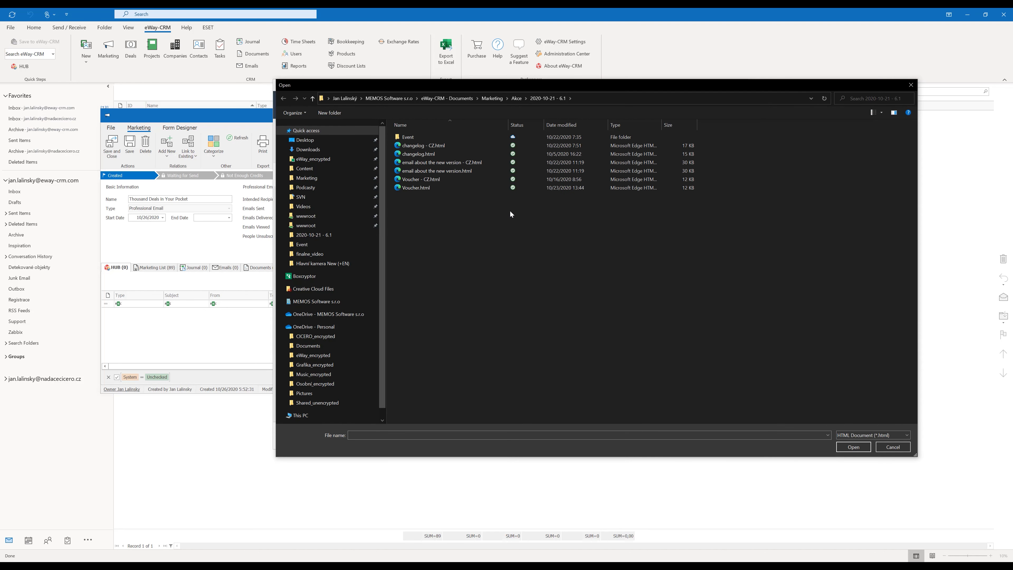
double_click(431, 189)
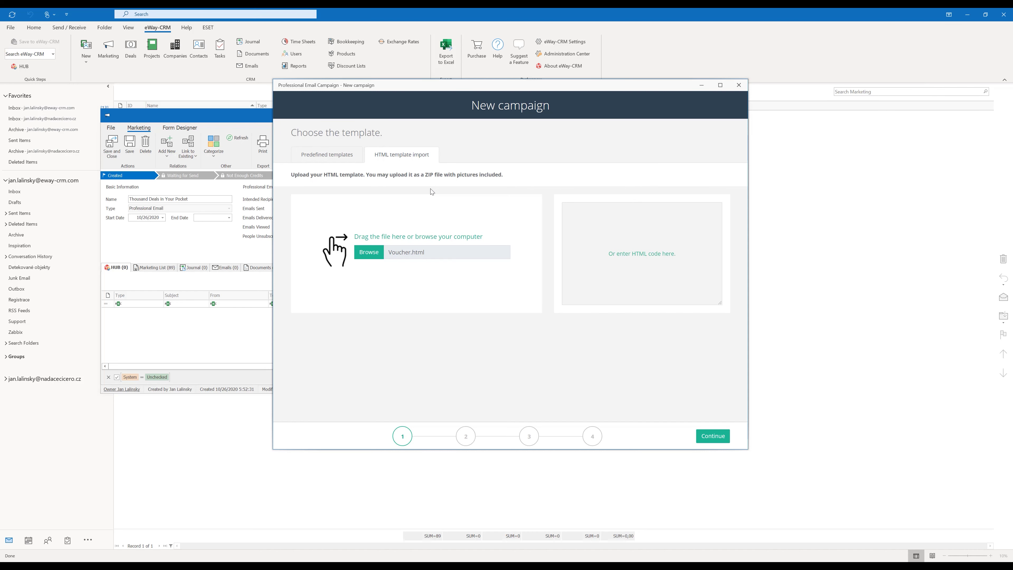
click(718, 437)
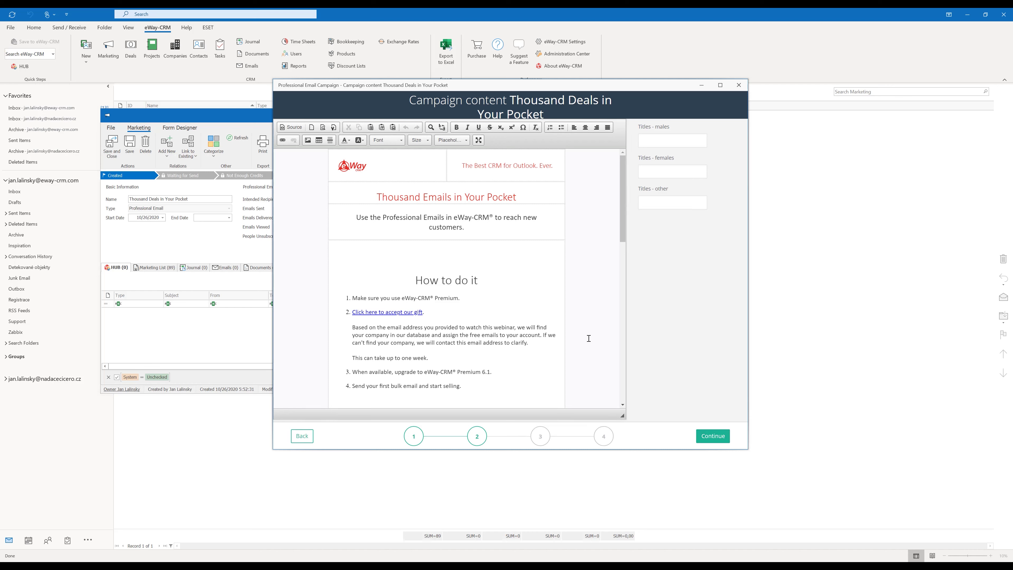
Review the voucher email from How to do it to Schedule a Call, then continue
scroll(499, 276, down, 7)
scroll(498, 275, down, 4)
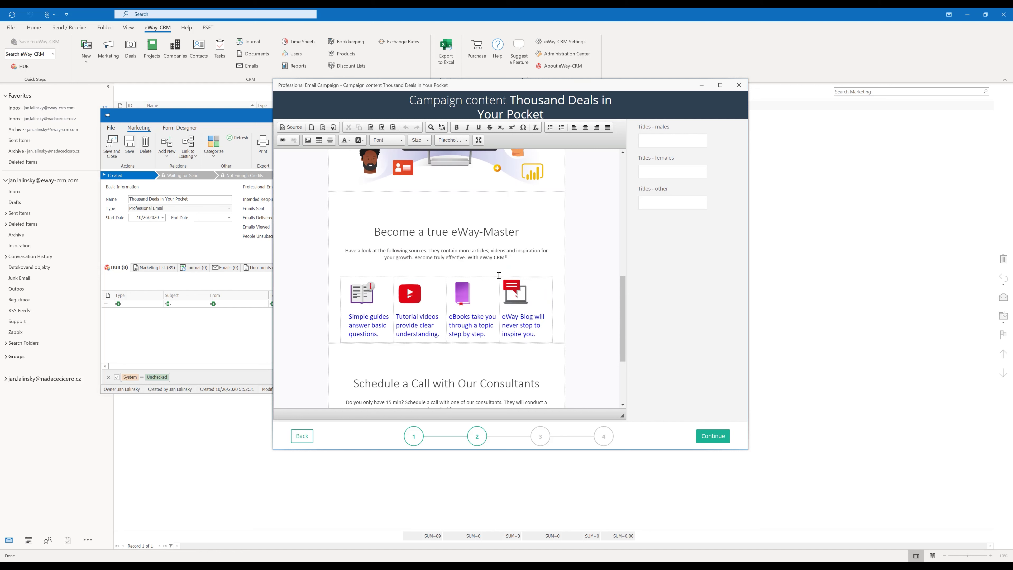
scroll(498, 275, up, 11)
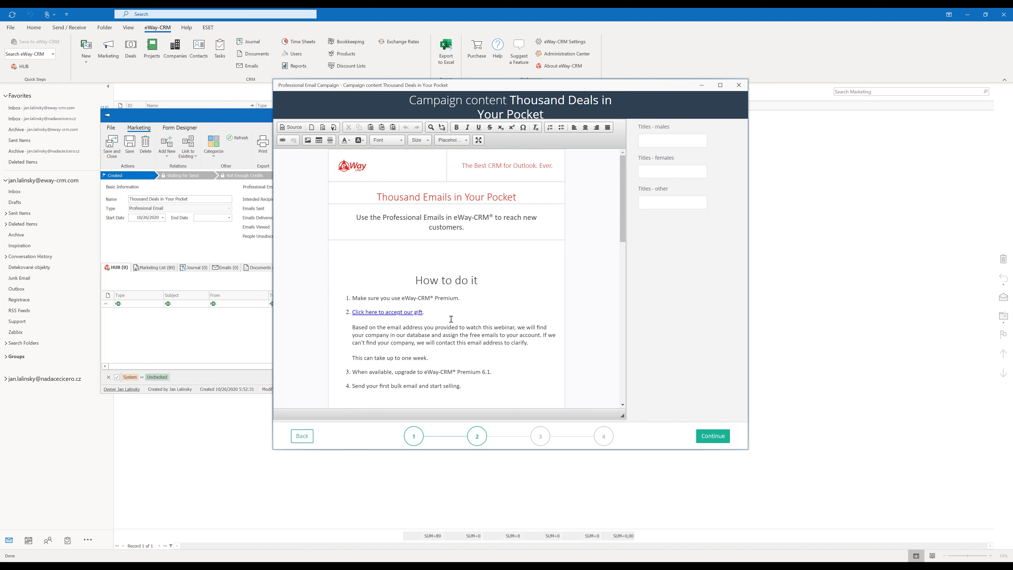
click(709, 443)
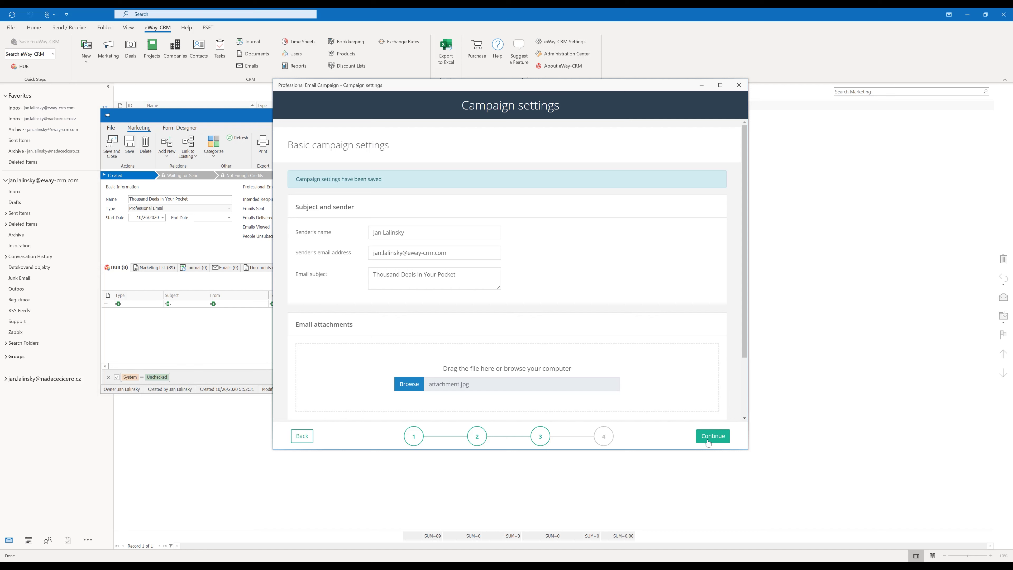
Set the sender name to eWay-CRM and the sender address to the company's info e-mail
drag(405, 235, 320, 235)
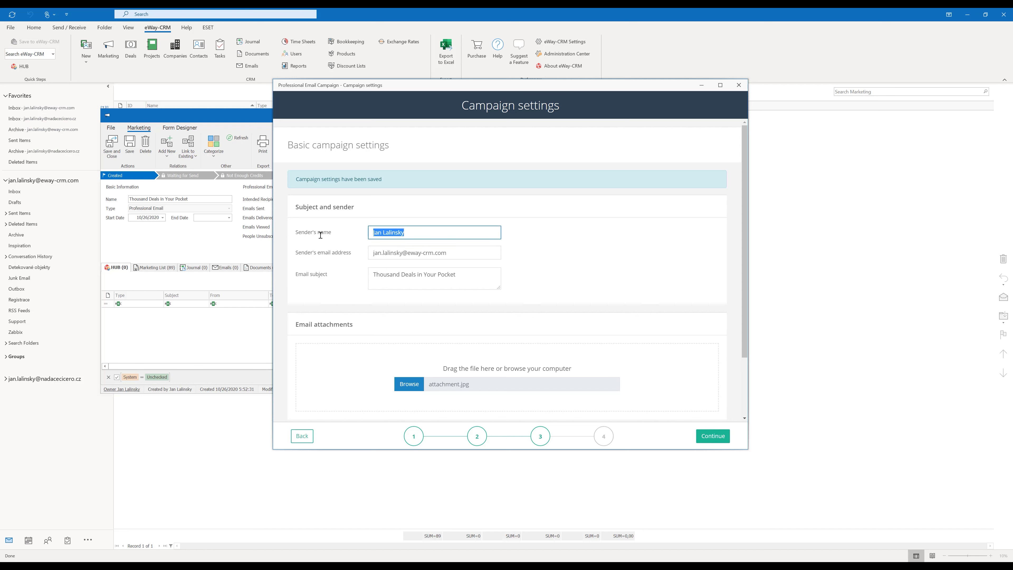
text(eWay-CRM)
key(Tab)
click(311, 236)
click(719, 432)
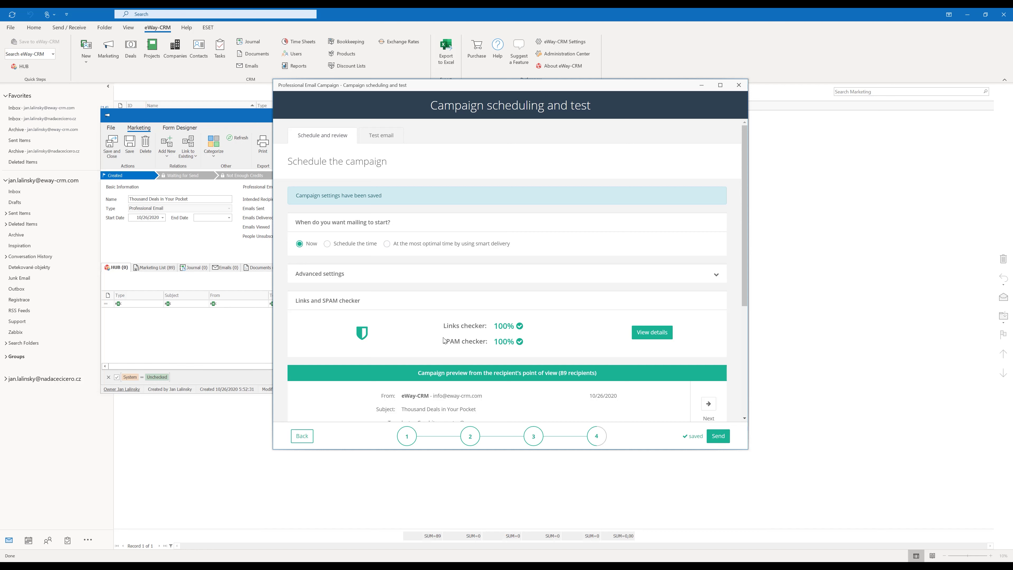
Preview the email for the next recipient, then send the campaign now to 89 recipients
scroll(531, 350, down, 10)
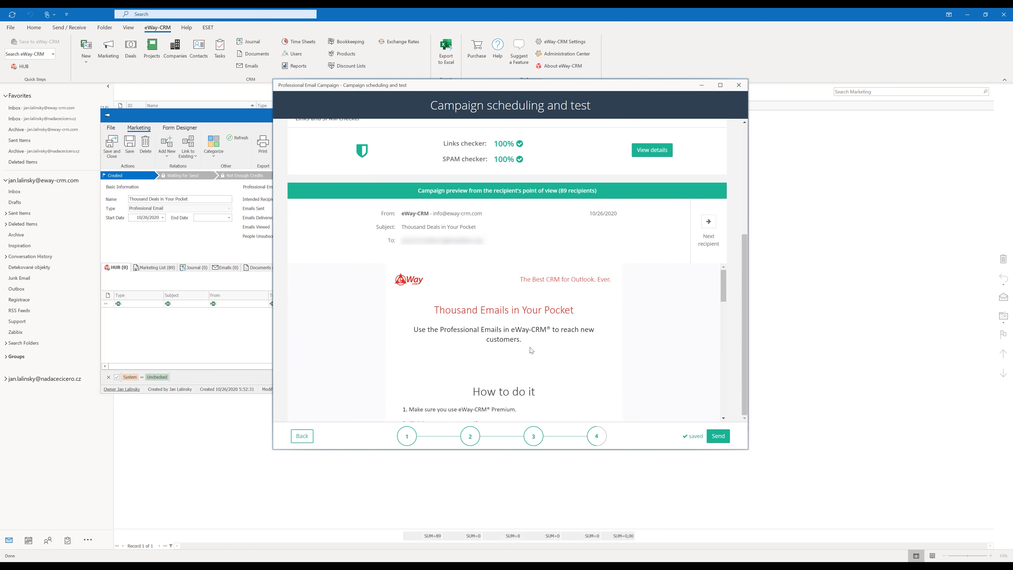
scroll(531, 350, up, 5)
click(713, 226)
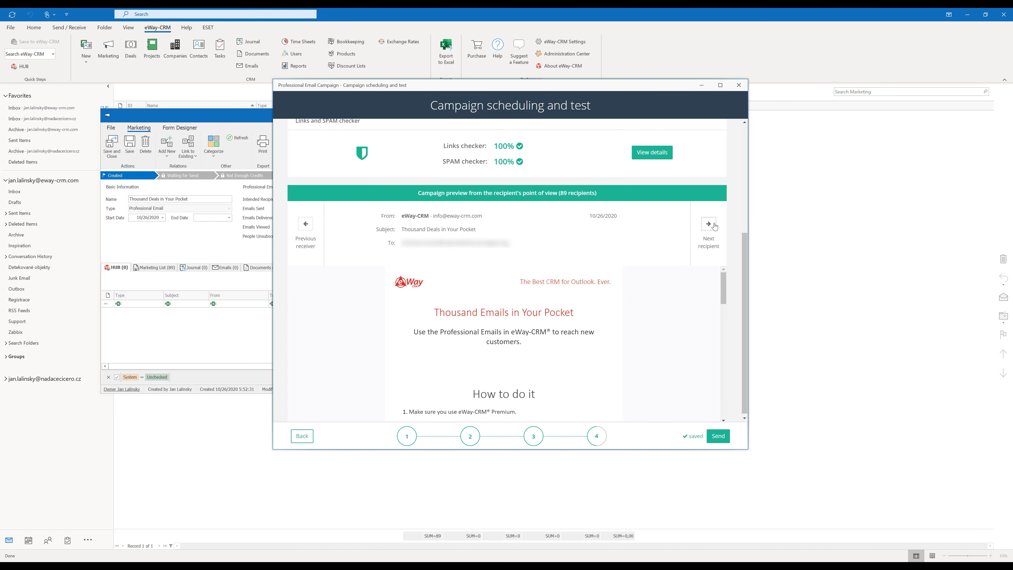
click(719, 441)
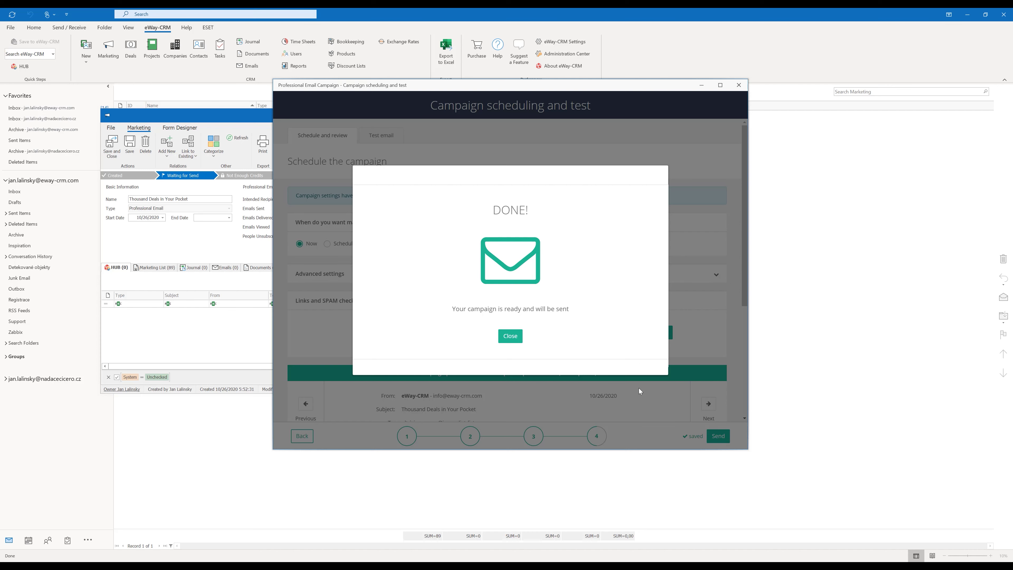
Close the DONE dialog and the campaign record, returning to the Contacts list
click(512, 336)
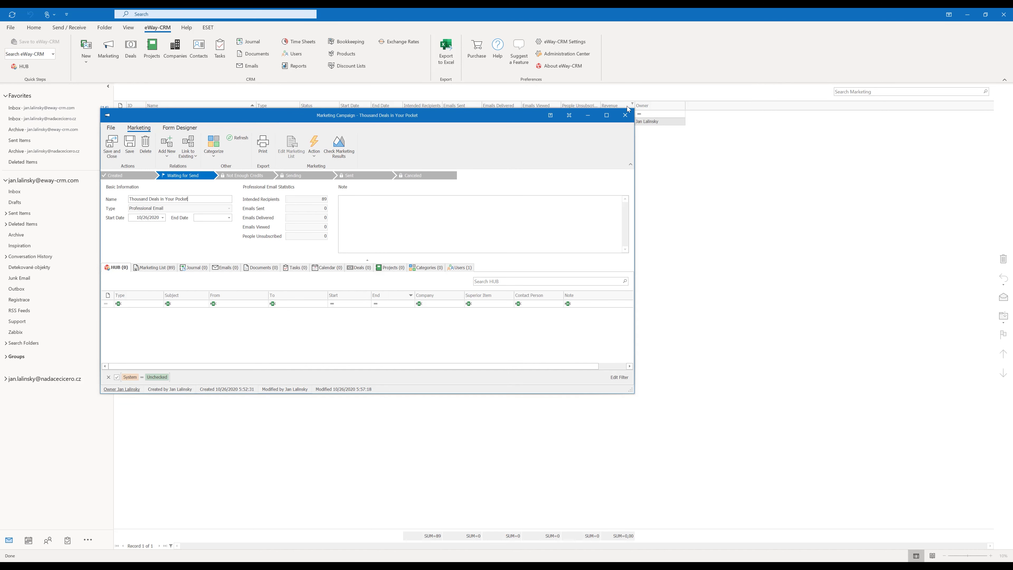
click(625, 116)
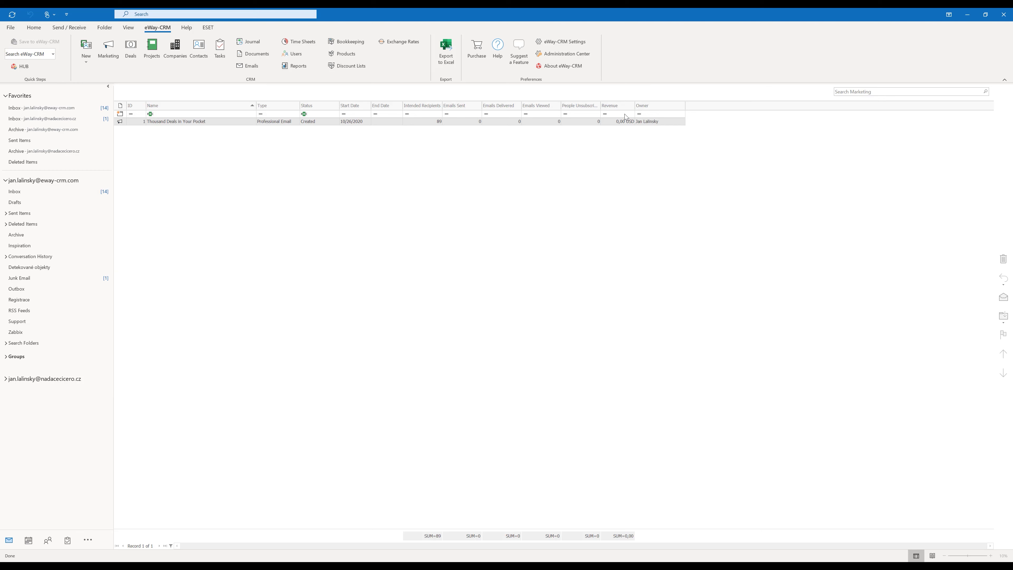
click(202, 56)
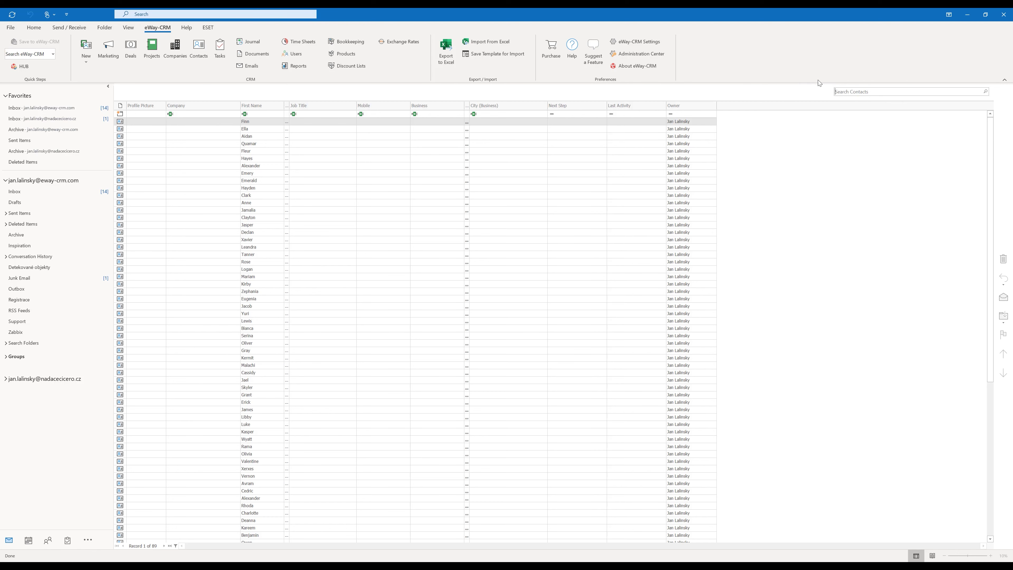
Search contacts by the new contact's first name and bring up Add New for the match
click(842, 89)
text(raymond)
key(Return)
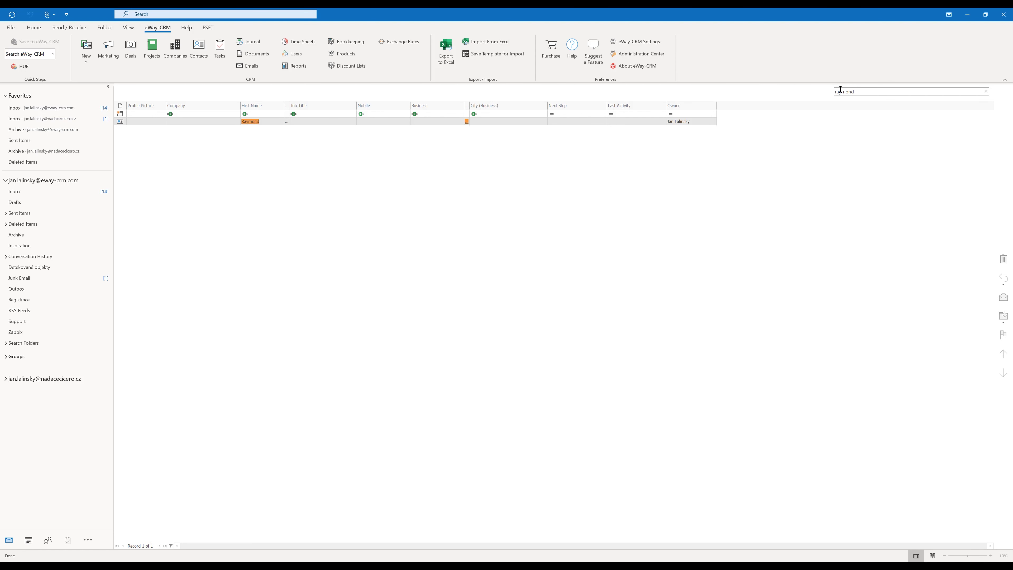
click(270, 122)
right_click(270, 122)
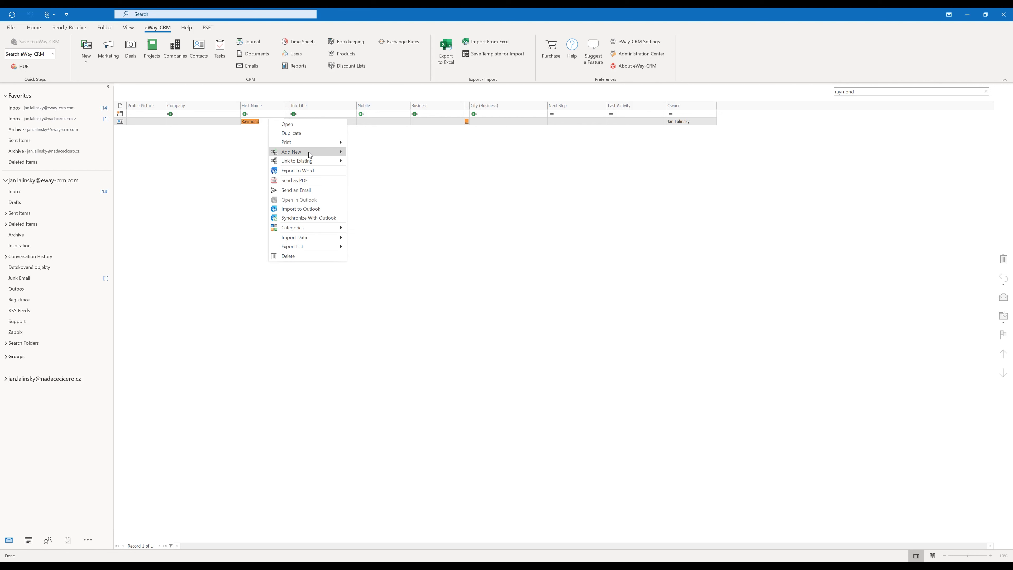
mouse_move(309, 152)
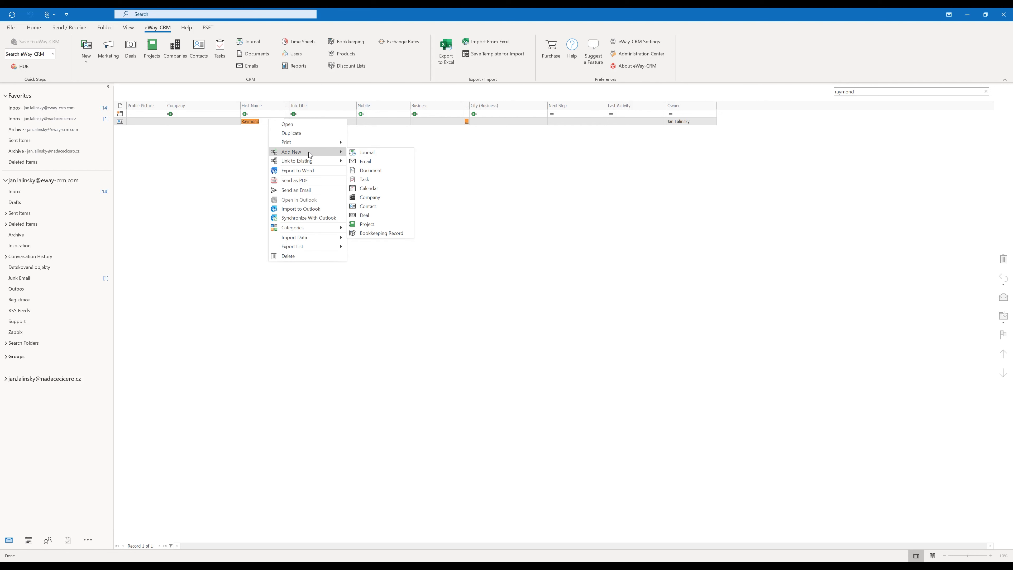
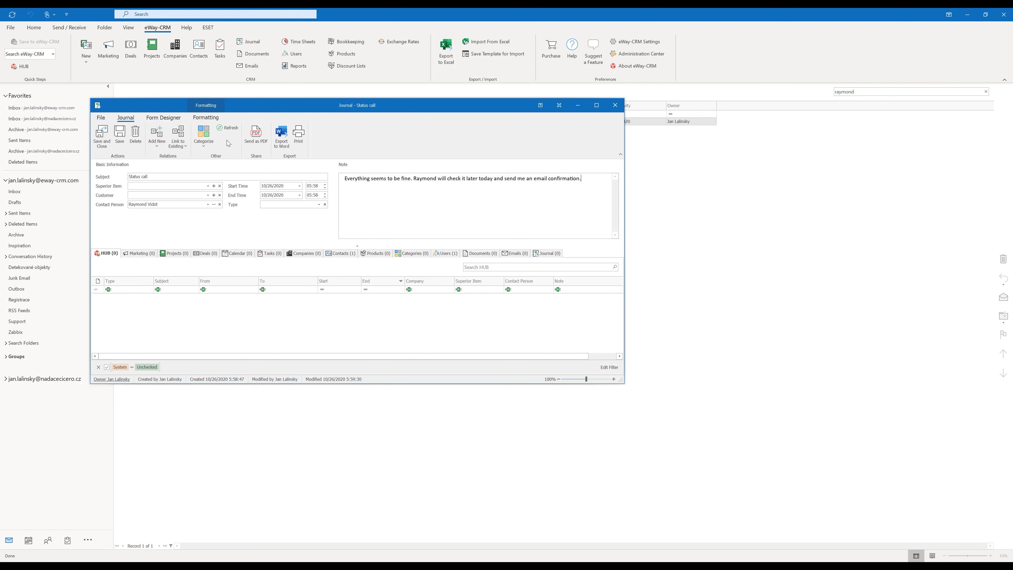
Send the Status call journal entry as PDF minutes and review the attached PDF in Foxit Reader
click(256, 136)
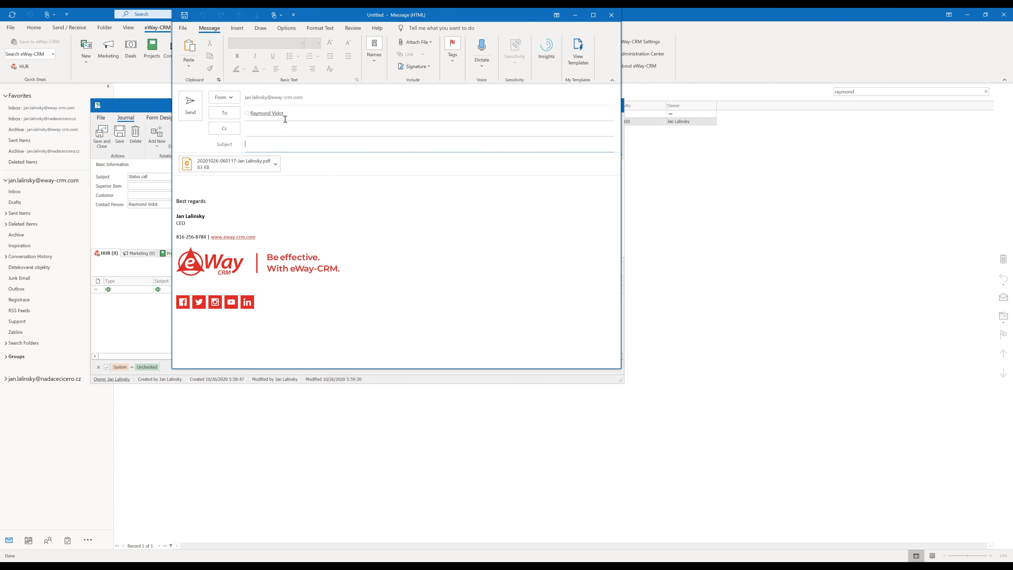
click(236, 162)
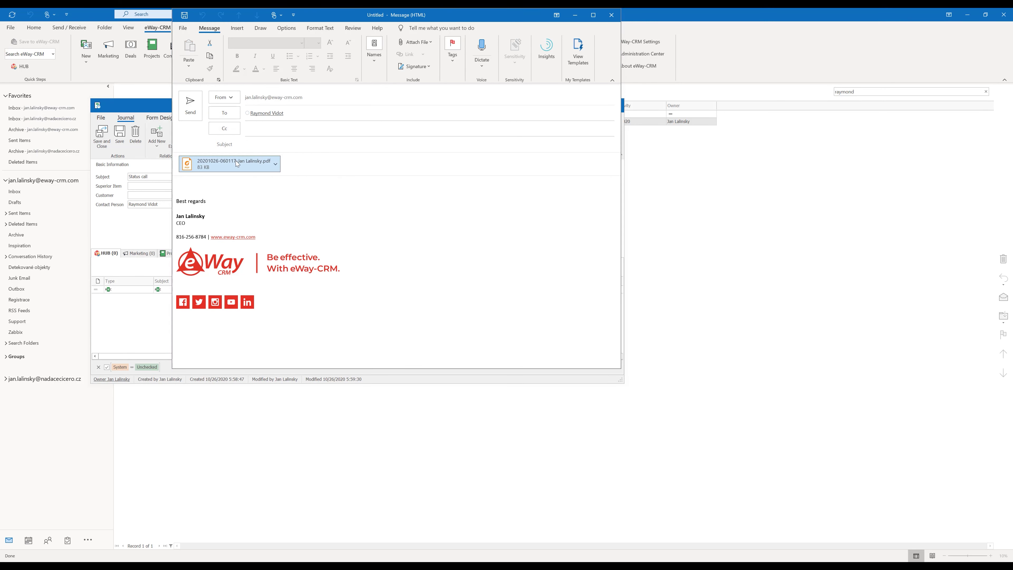
double_click(235, 161)
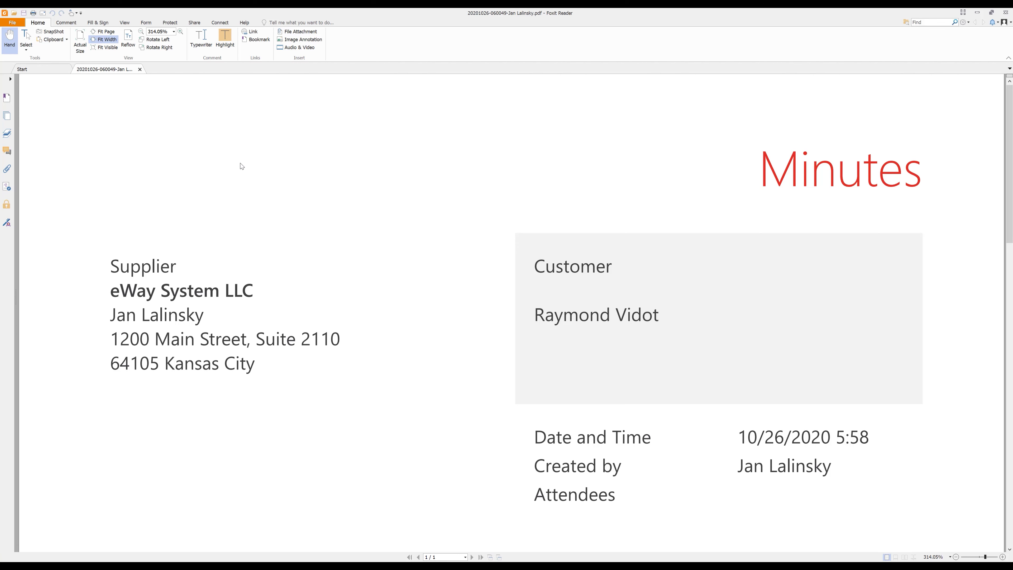
scroll(241, 166, down, 5)
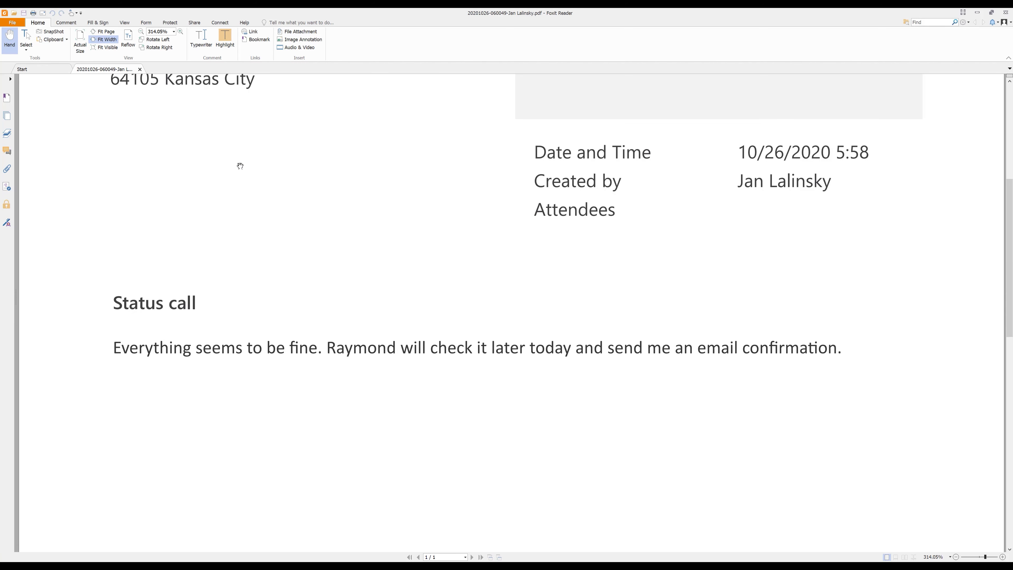
scroll(240, 165, down, 3)
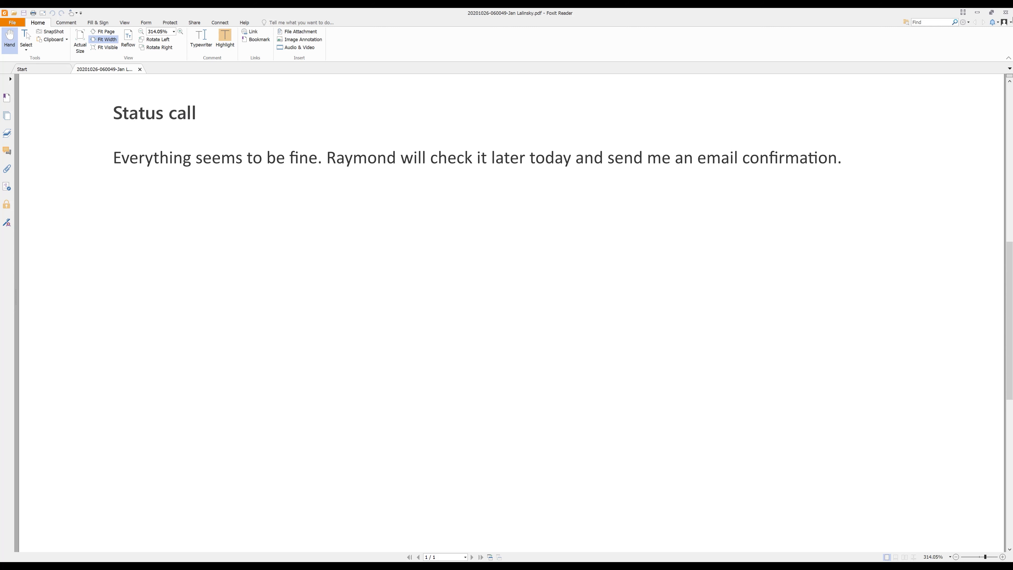
click(1009, 16)
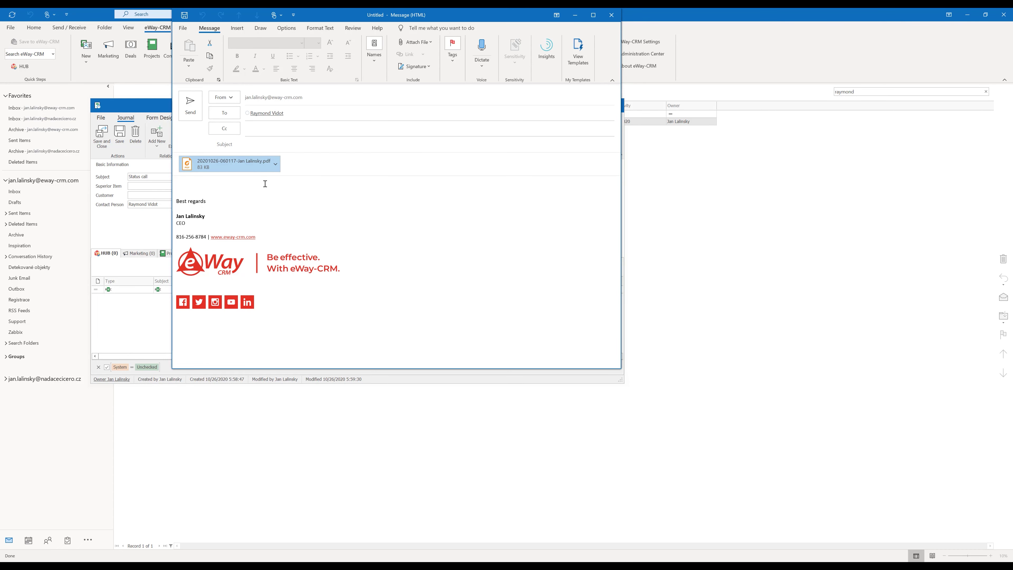
Send the email titled 'Minutes' with a greeting and 'Thank you for your call today' note
click(256, 148)
text(Minu)
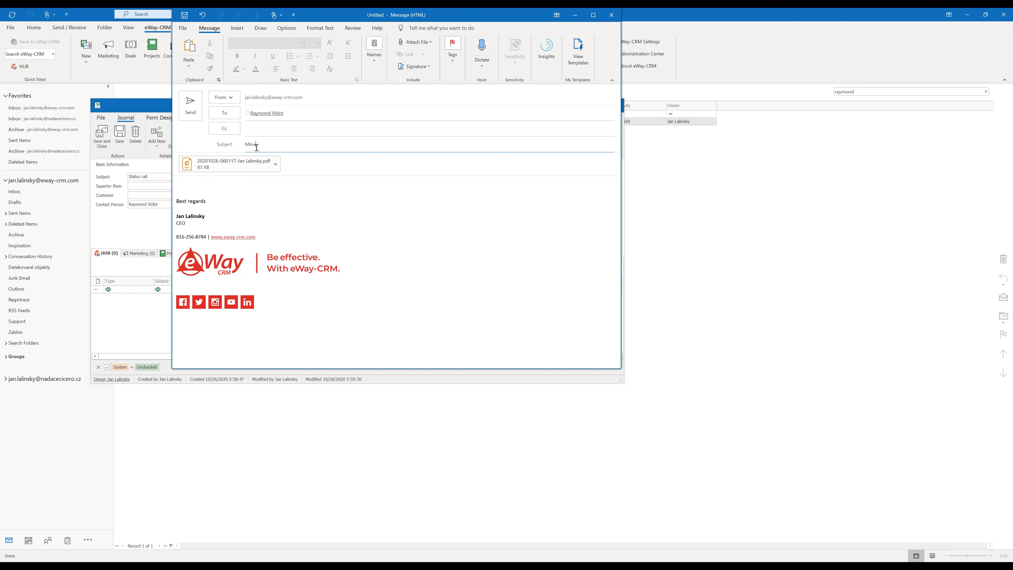
key(Tab)
text(Hello Raymond,)
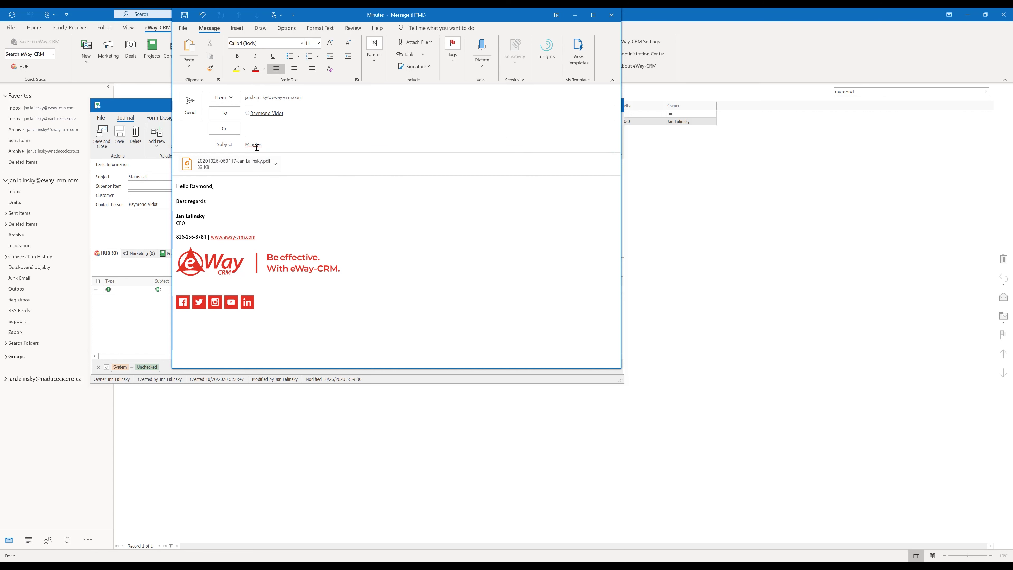
key(Return)
text(Thank you for your c)
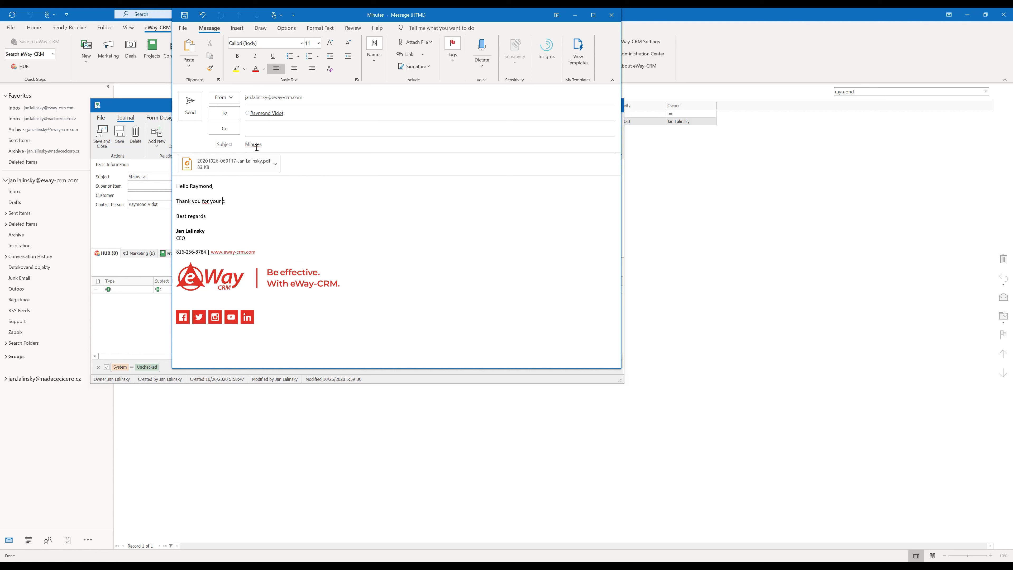
text(all today. Let me send you my notes.)
key(Return)
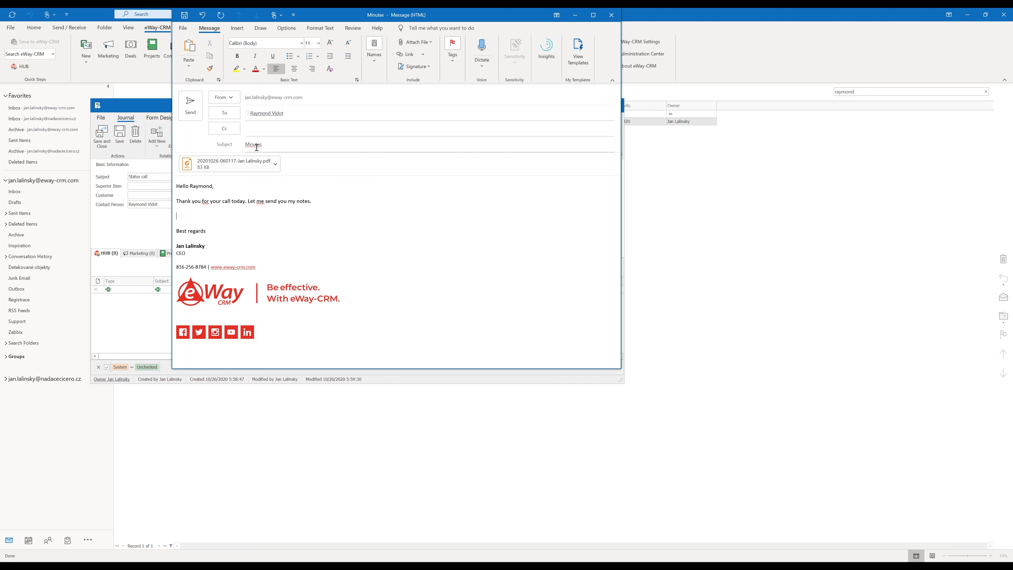
click(194, 106)
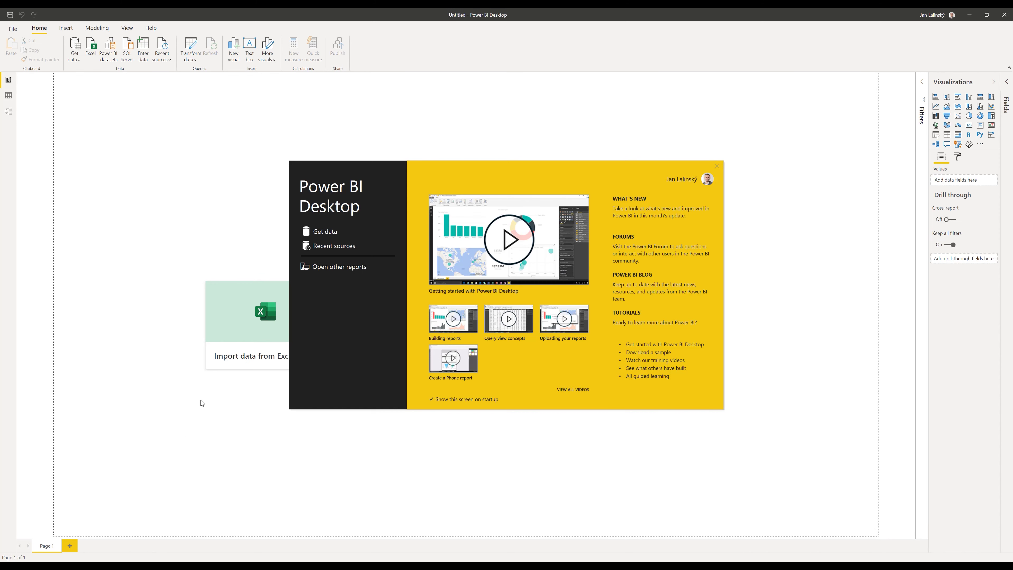
Search Get Data for 'ewa' and select the eWay-CRM (Beta) connector
click(321, 232)
text(eway)
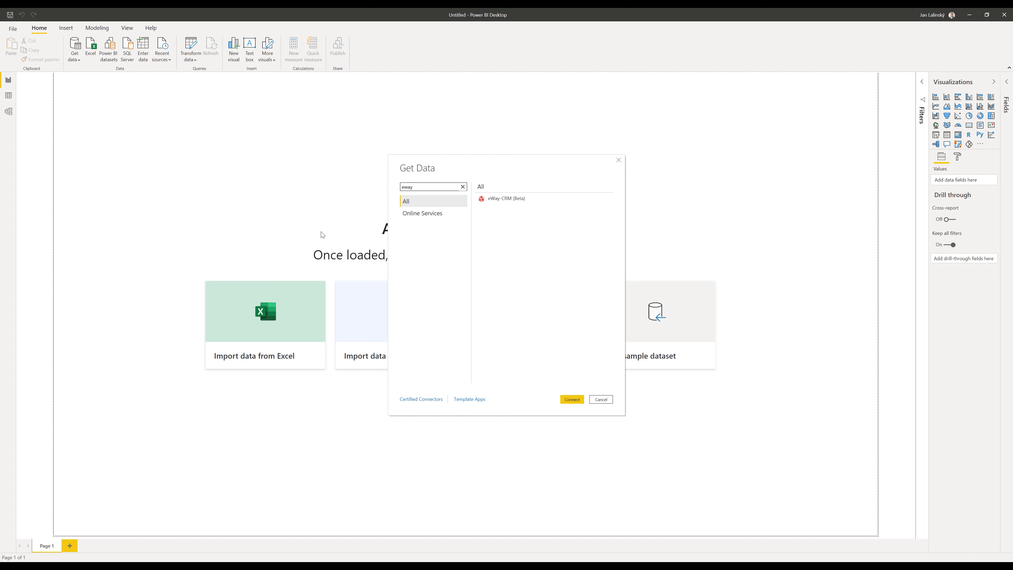
click(499, 198)
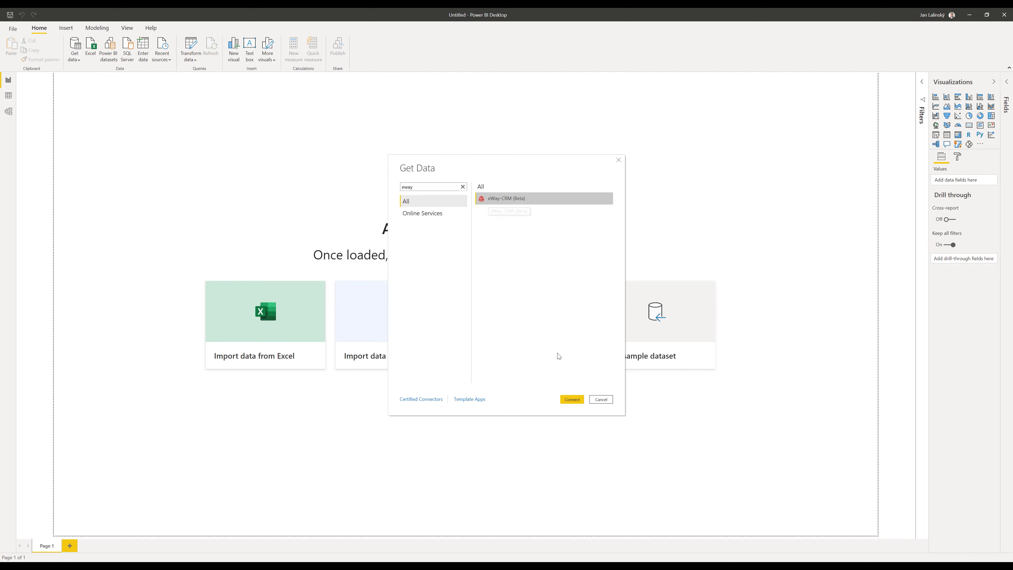
Sign in to the eWay-CRM connector with the trial server URL, username and password
click(572, 400)
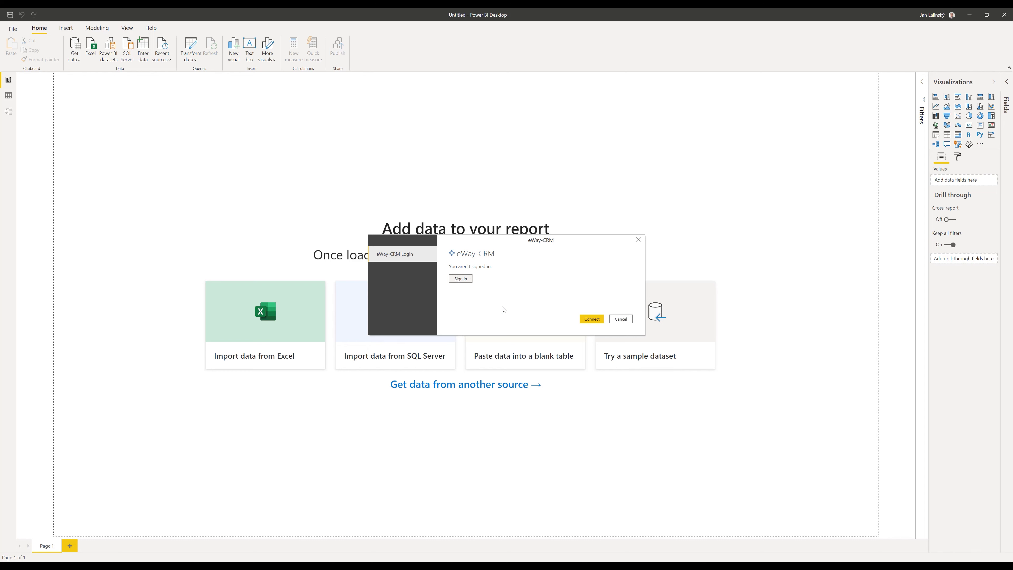
click(459, 278)
text(http)
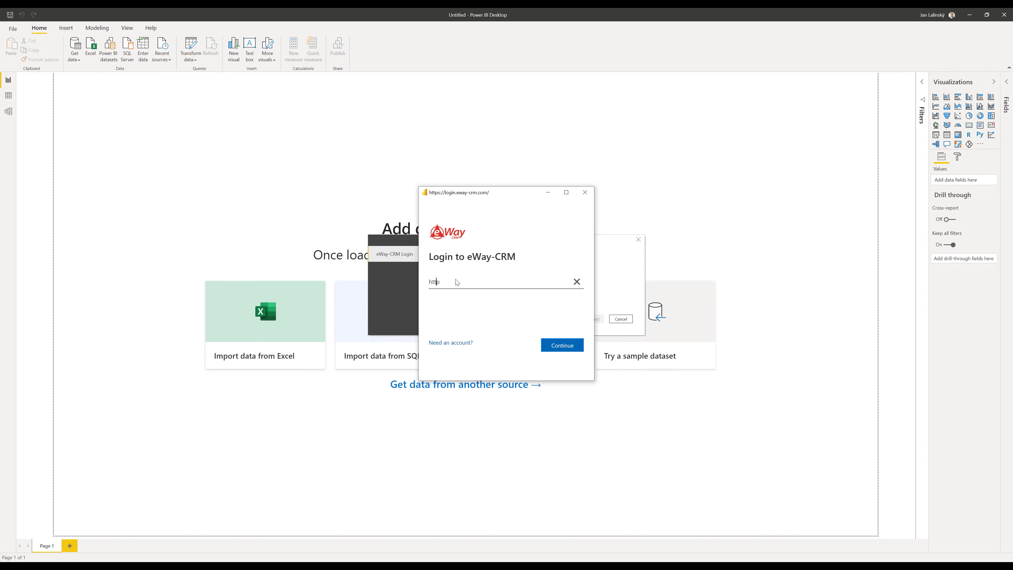
text(s://trial.eway-crm.us/38636)
click(552, 352)
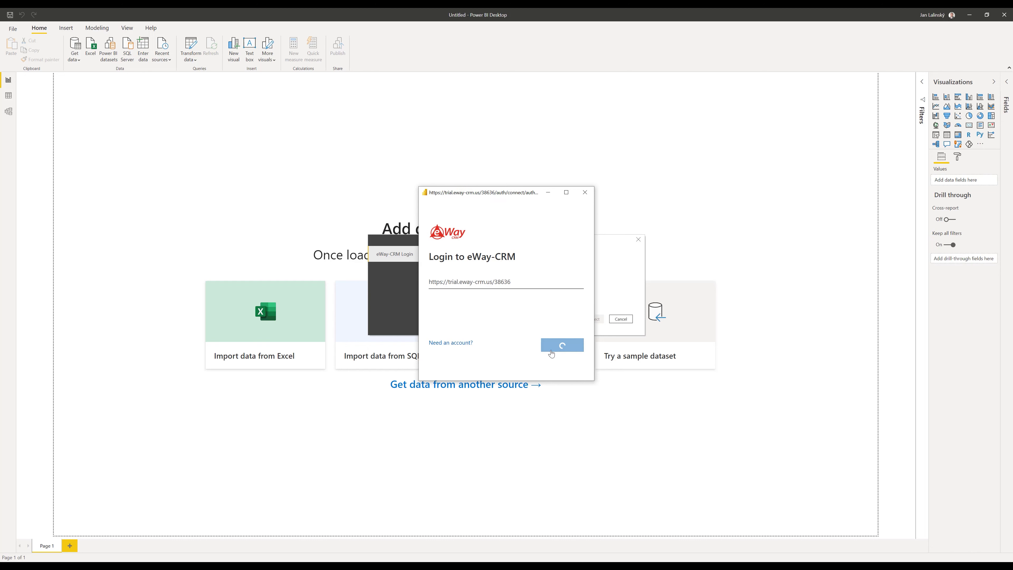
text(user1)
key(Tab)
text(********)
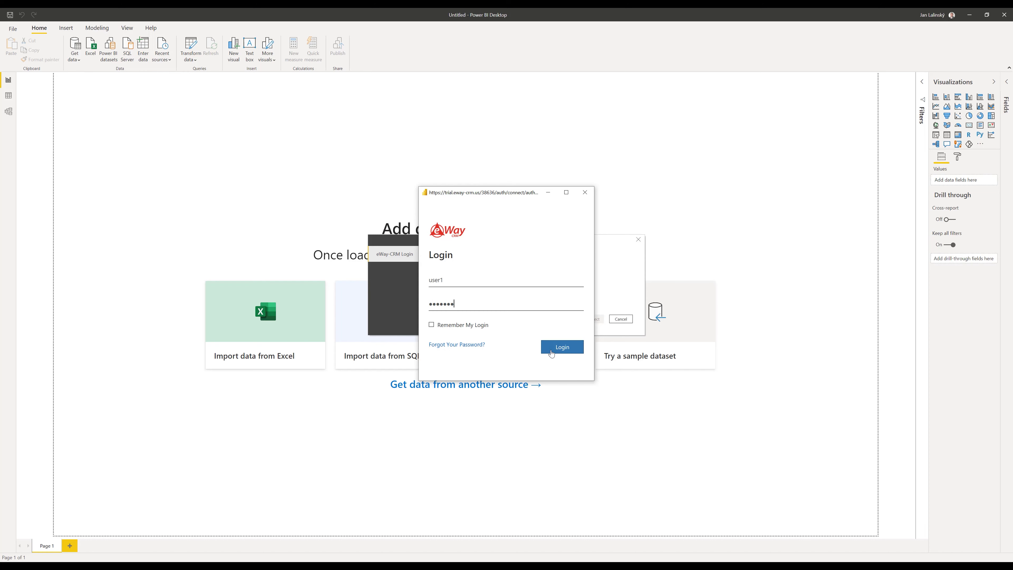
click(551, 354)
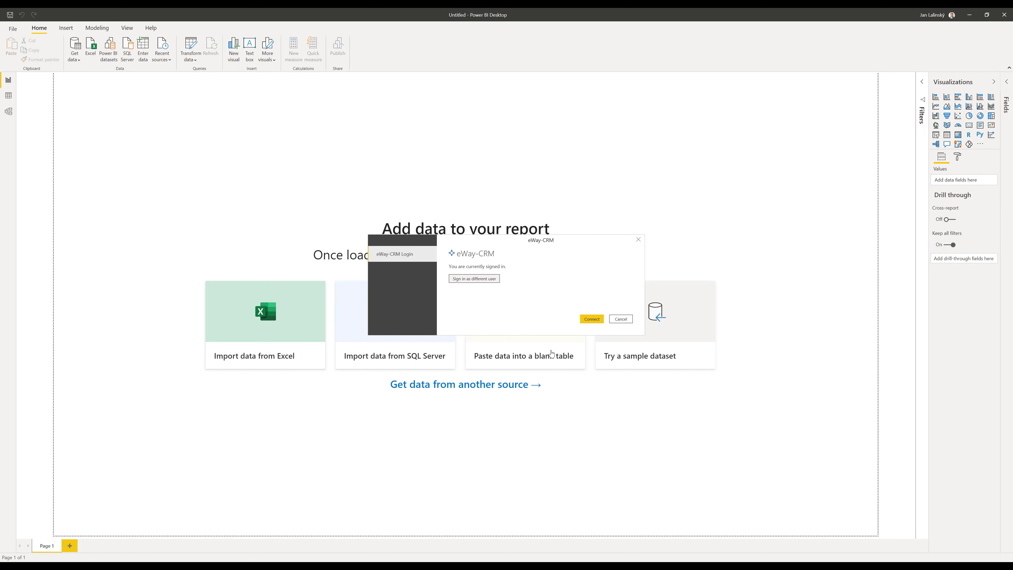
Load the Companies and Drop Down Menu Values tables from the eWay-CRM Navigator
click(593, 319)
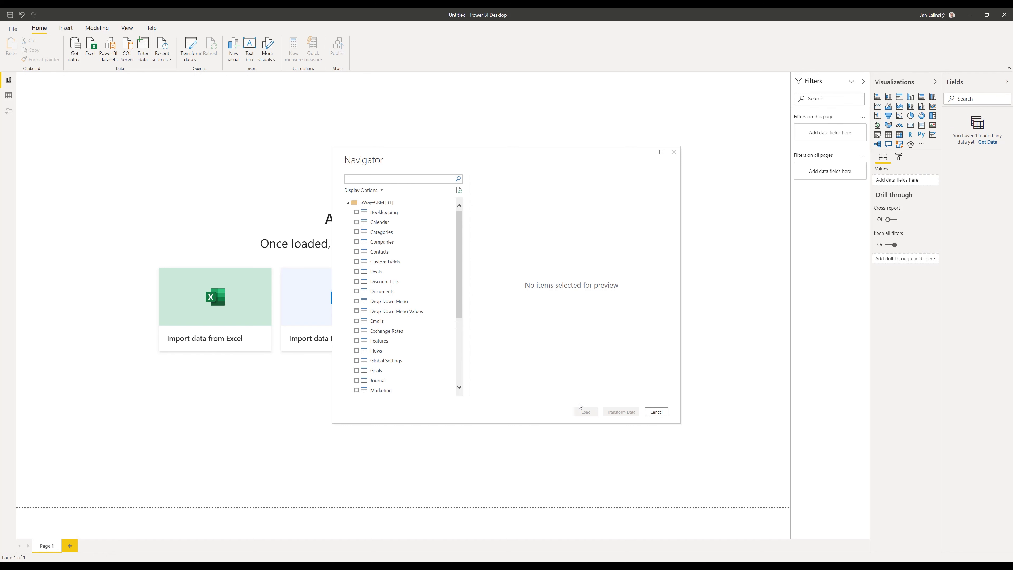
click(357, 242)
click(358, 311)
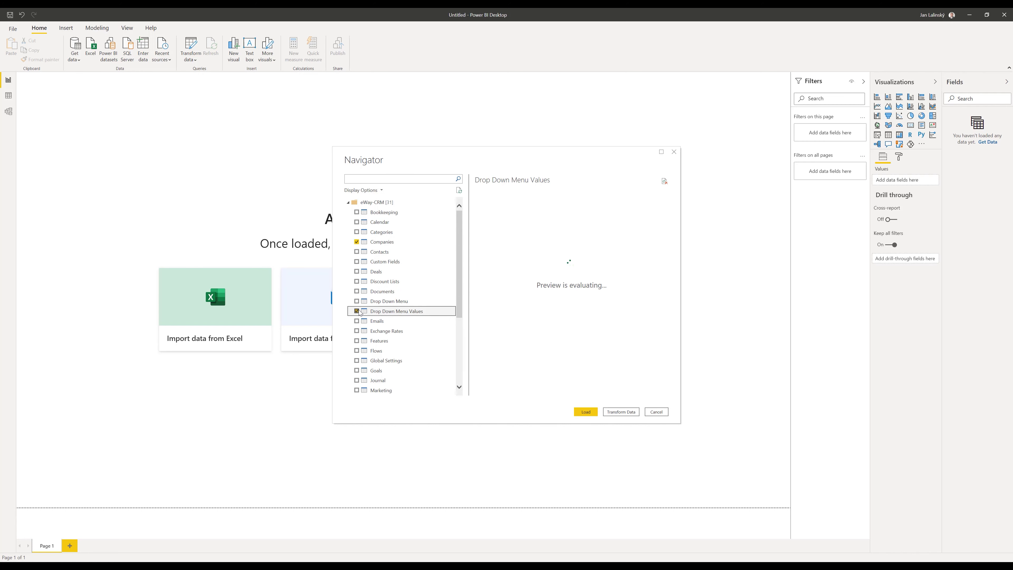
click(586, 412)
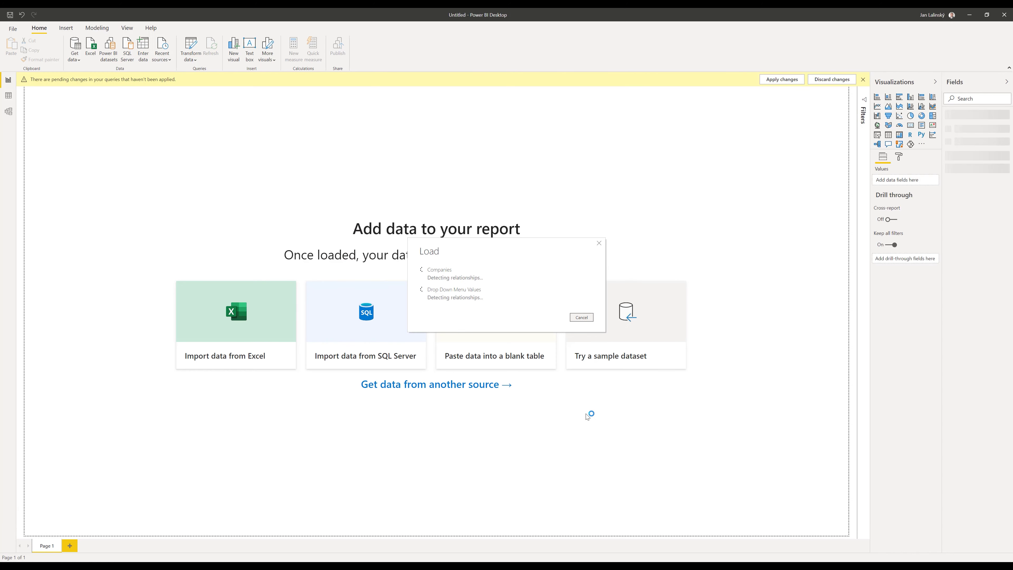
Inspect the Drop Down Menu Values table in the model diagram, then return to Report view
click(8, 114)
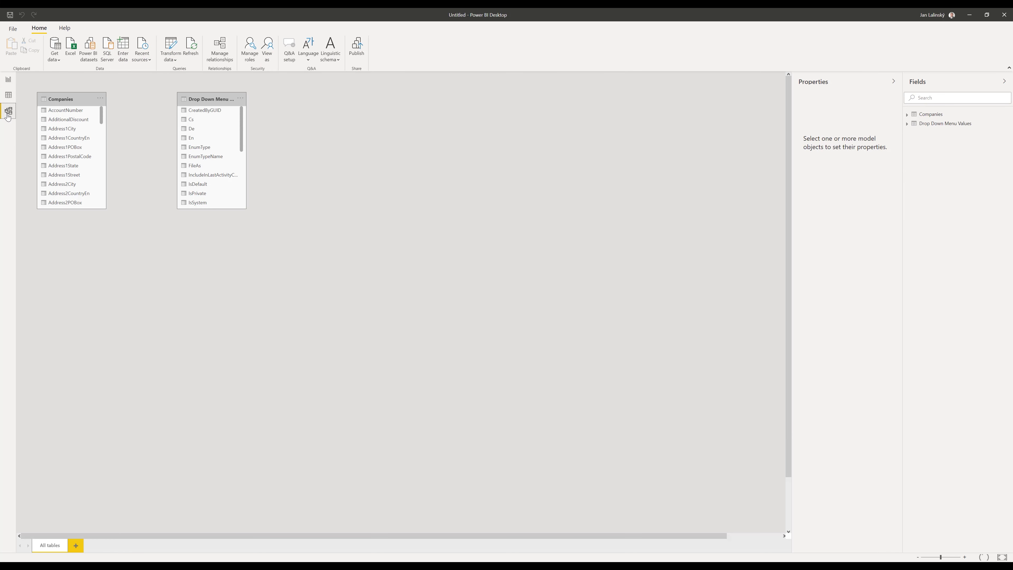
drag(213, 208, 213, 368)
drag(198, 240, 82, 139)
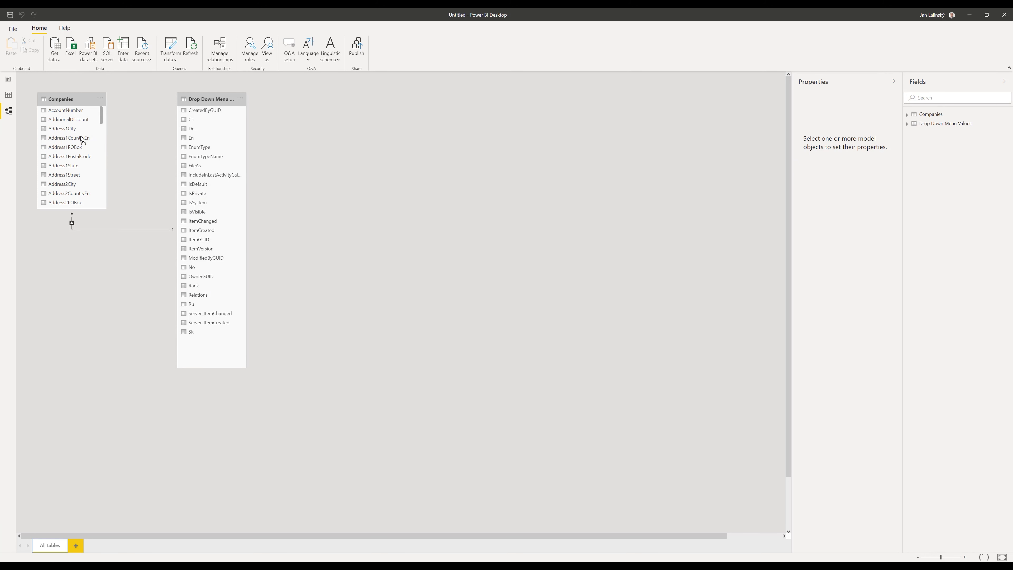
click(10, 81)
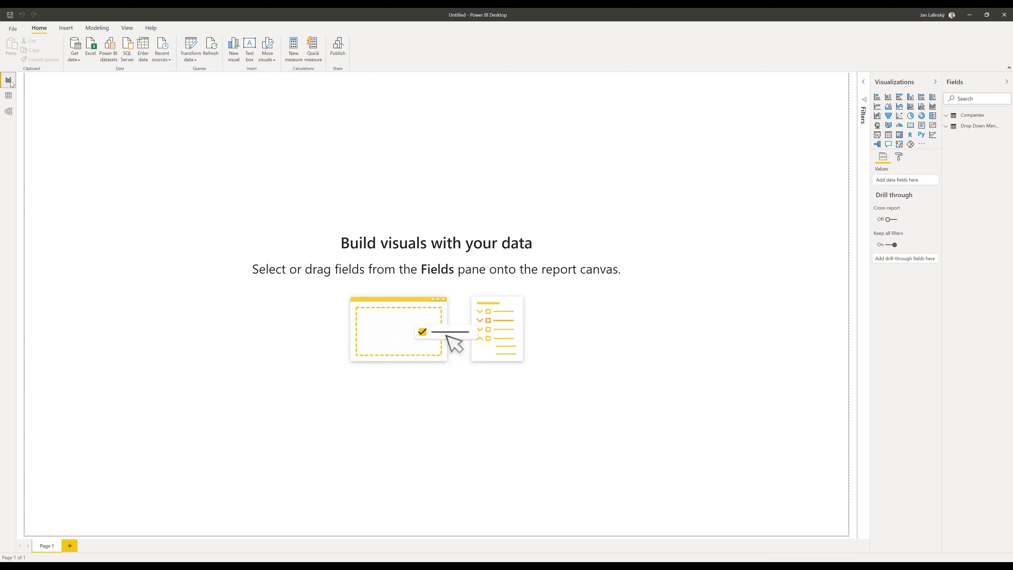
Add a full-page map located by En, Address1State and Address1City, sized by count of FileAs
click(877, 126)
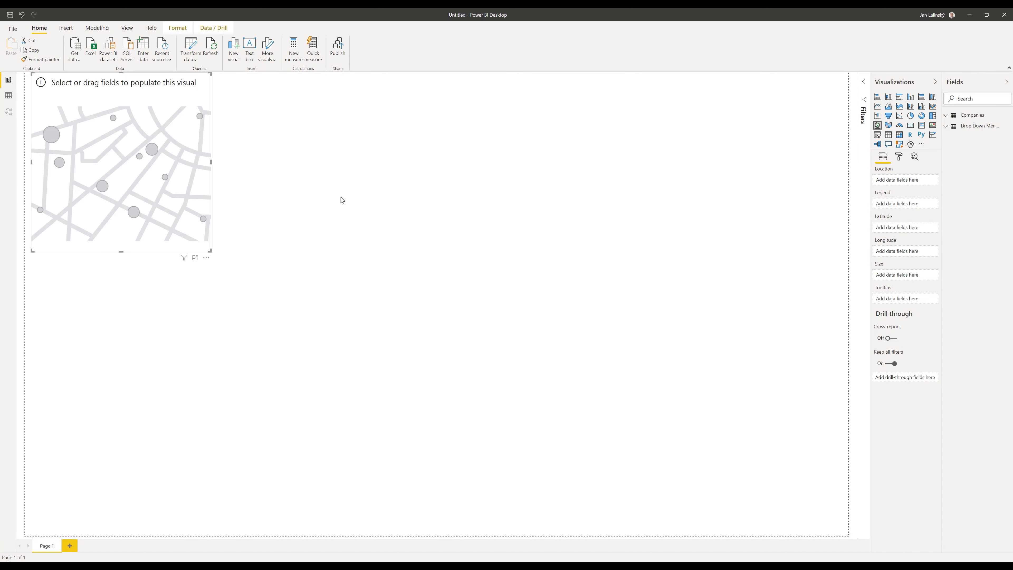
drag(212, 251, 850, 540)
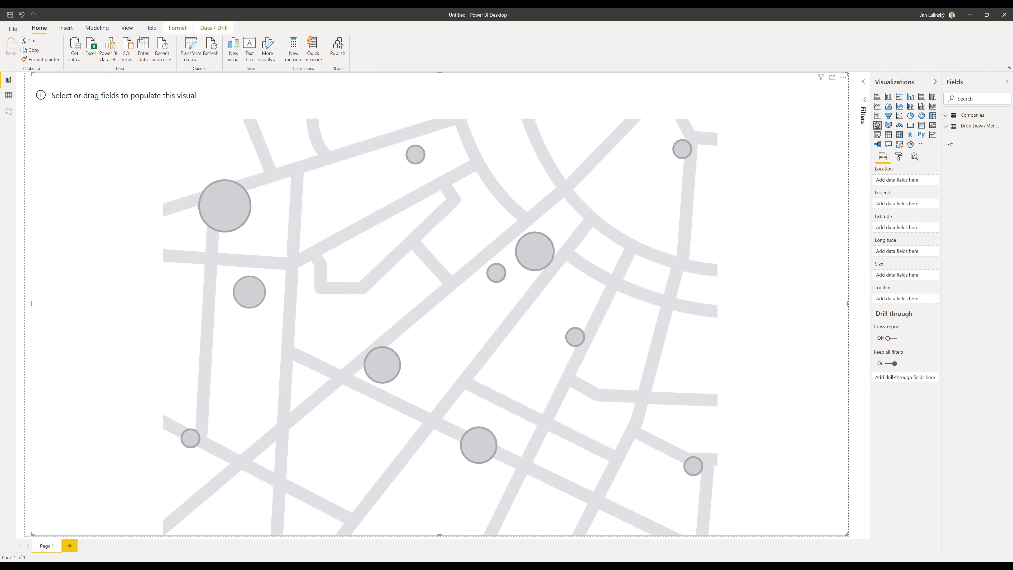
click(947, 128)
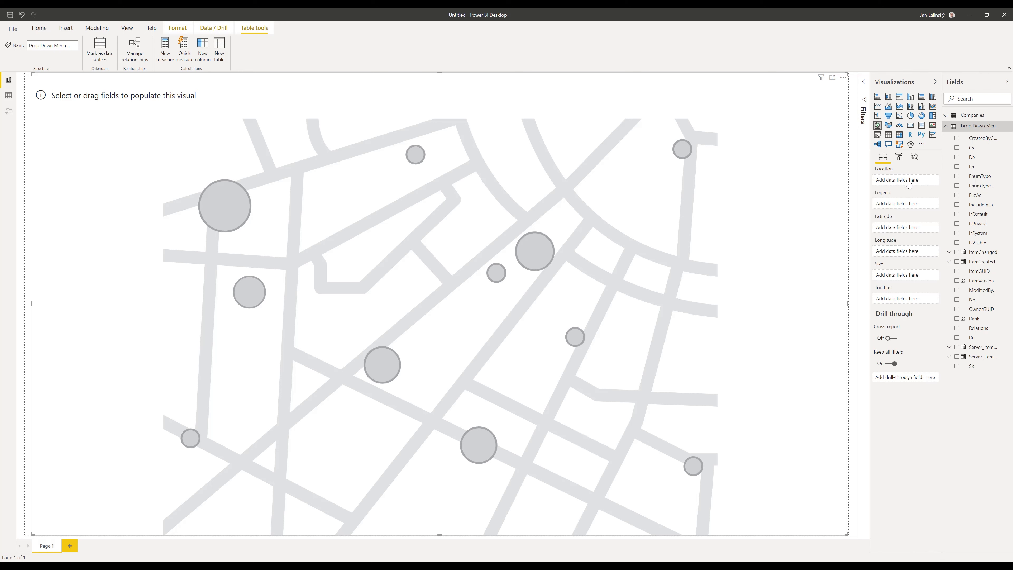
drag(908, 183, 909, 181)
click(946, 116)
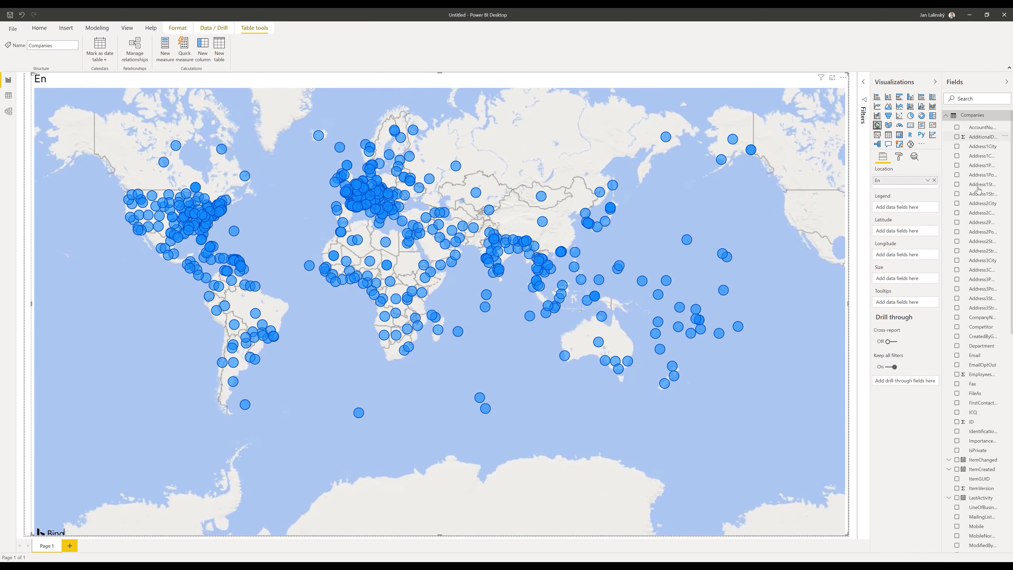
drag(978, 189, 914, 190)
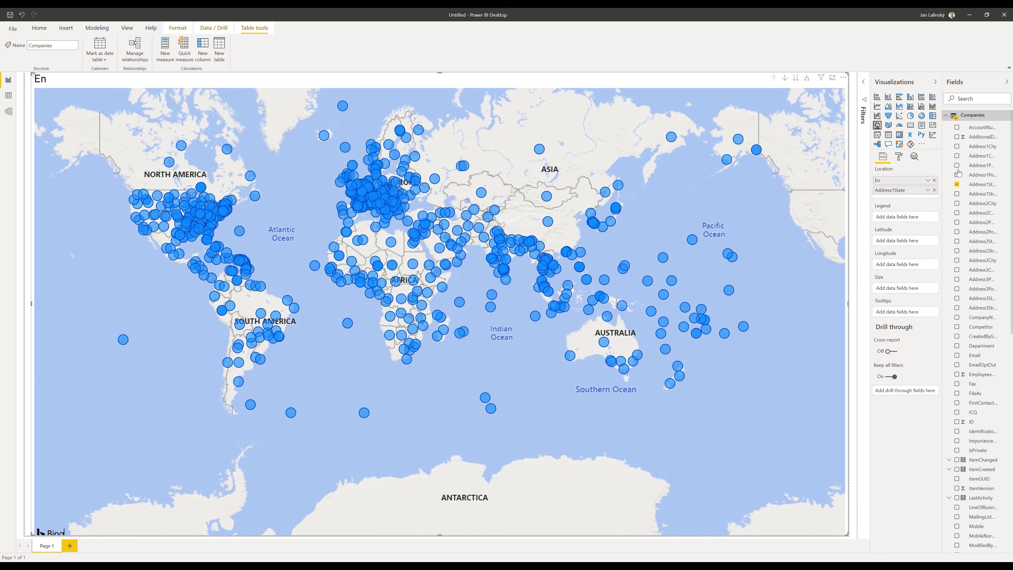
drag(995, 150, 921, 197)
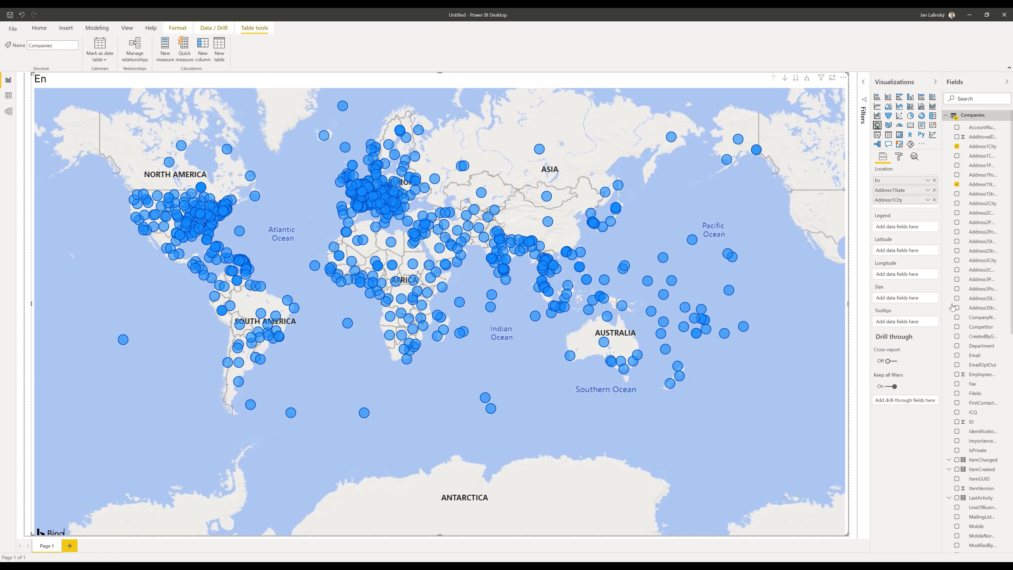
drag(924, 296, 903, 300)
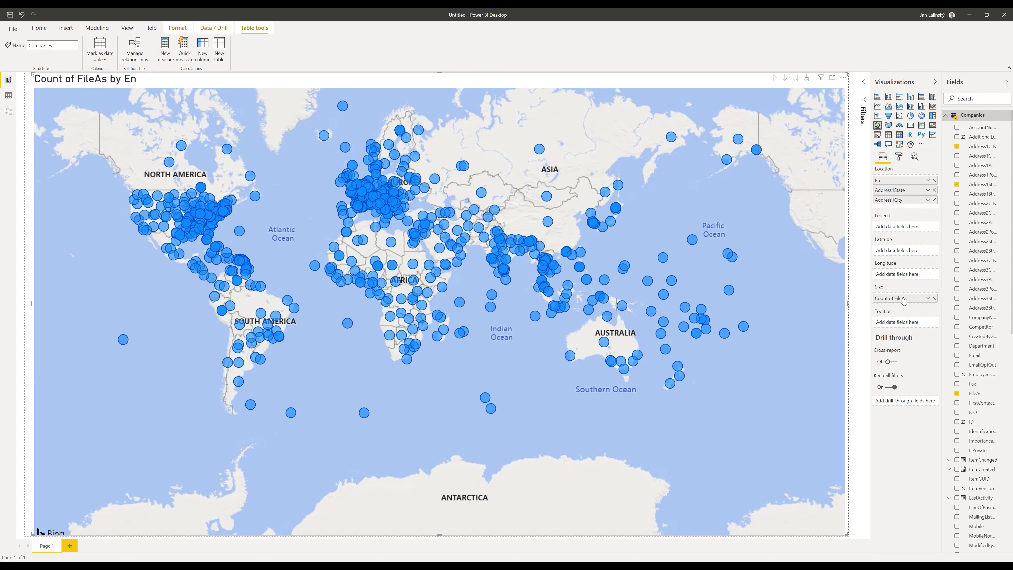
Drill the map down one level to US states and begin renaming Count of FileAs
click(863, 83)
click(749, 78)
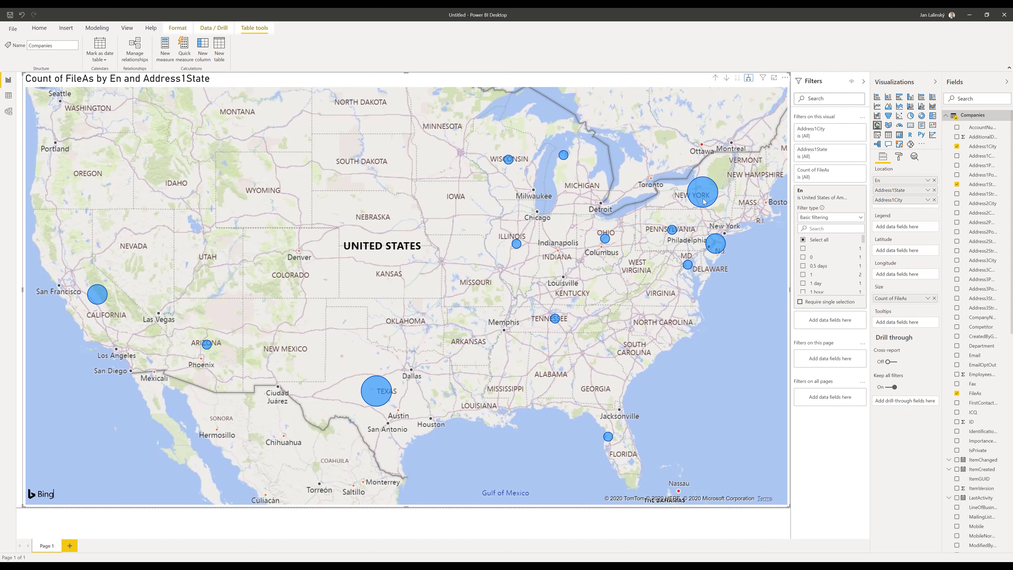
mouse_move(704, 201)
mouse_move(382, 397)
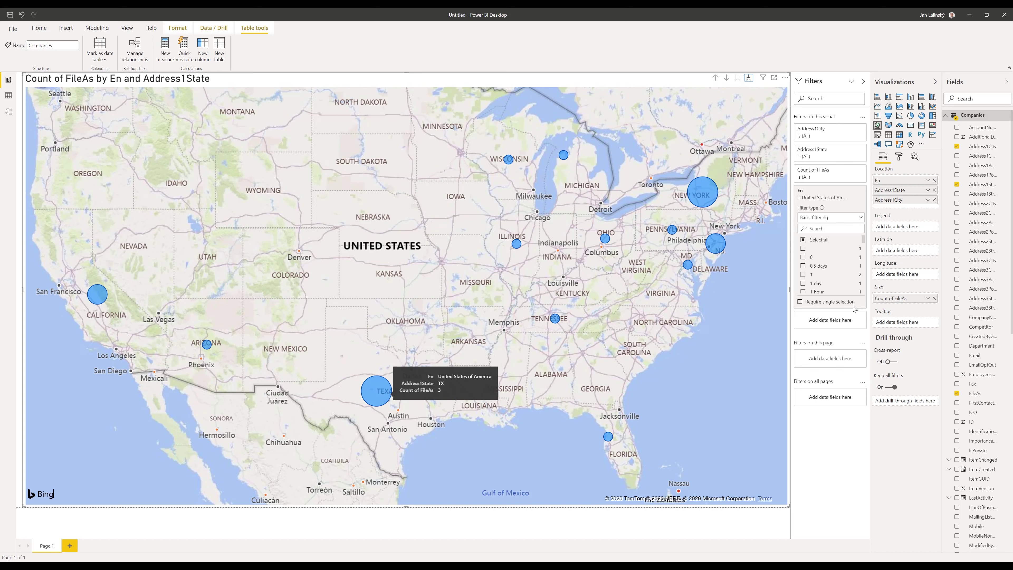
right_click(886, 302)
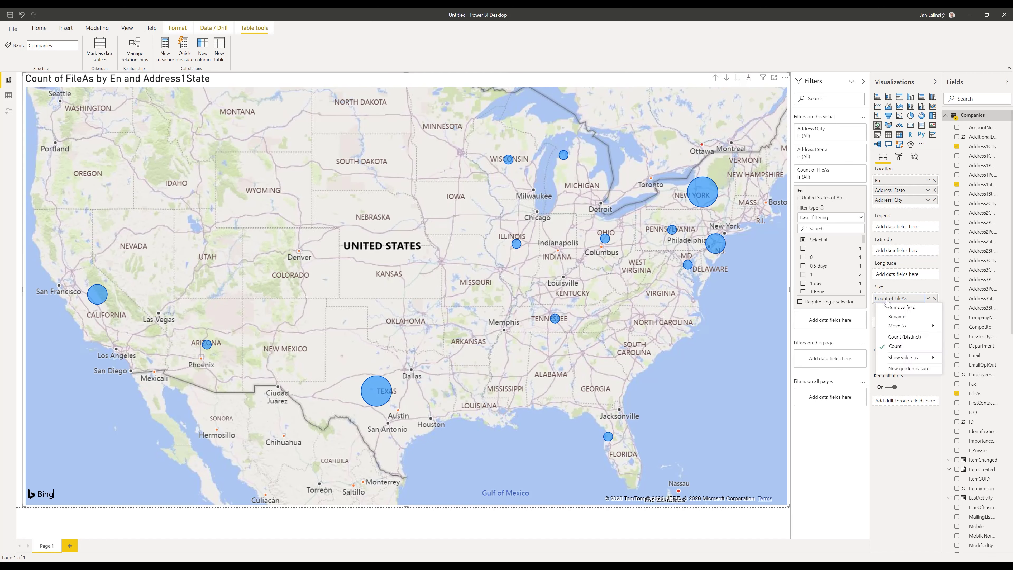
click(889, 316)
Rename the map fields to Number of Customers, State, City and Country
text(N)
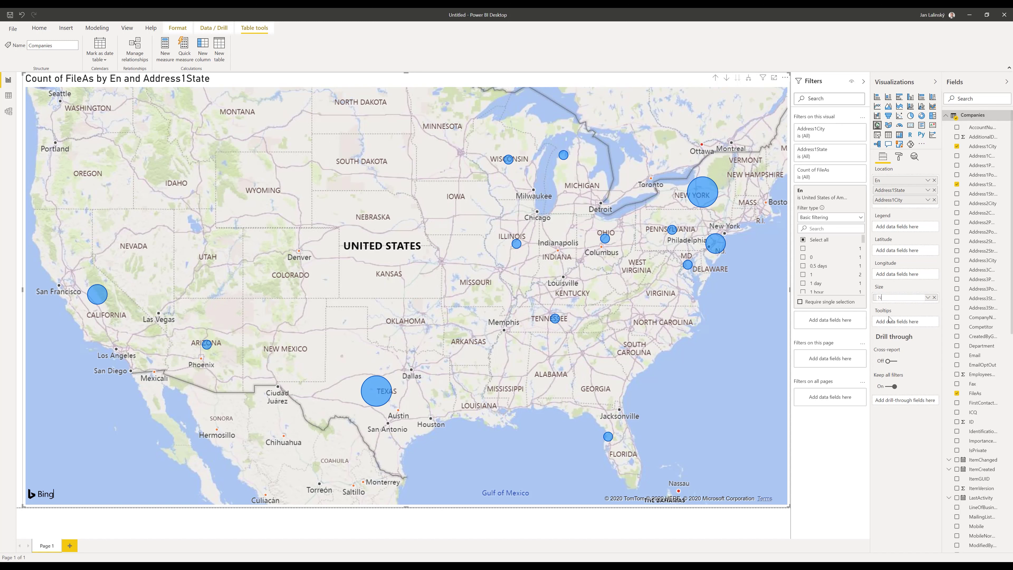
text(umber of Customers)
key(Return)
double_click(885, 192)
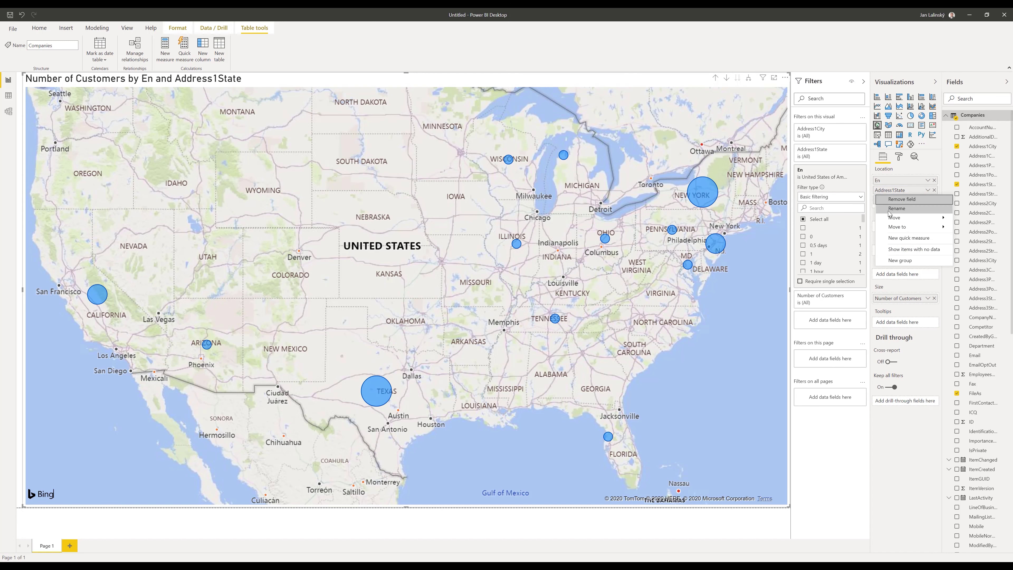
text(State)
key(Return)
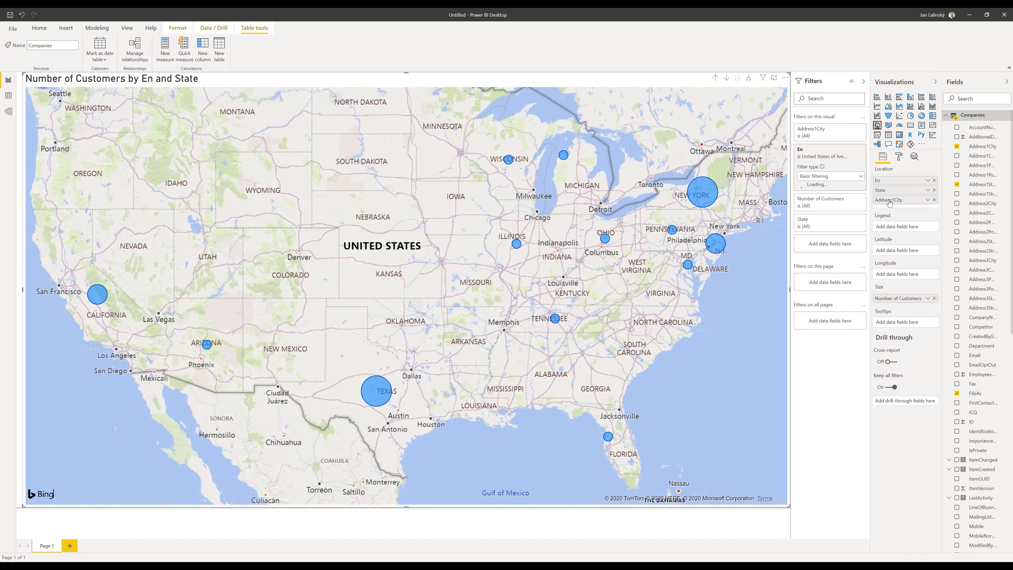
double_click(889, 200)
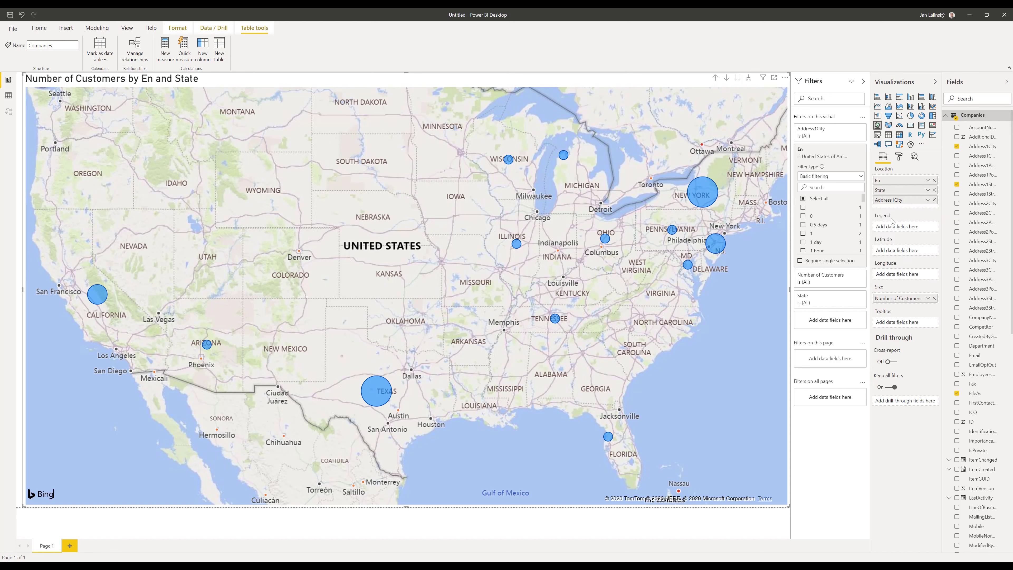
text(C)
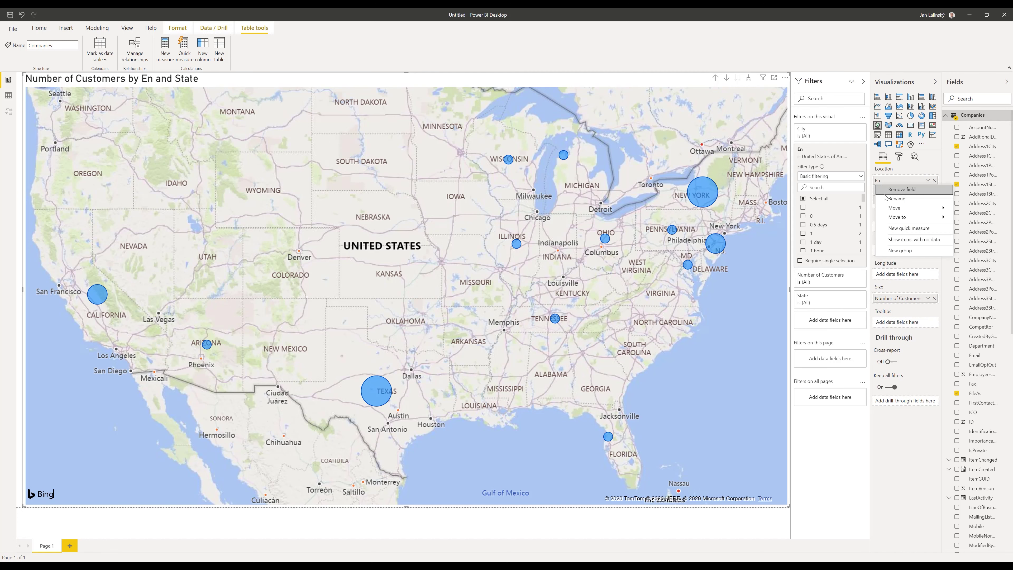
key(Return)
text(Country)
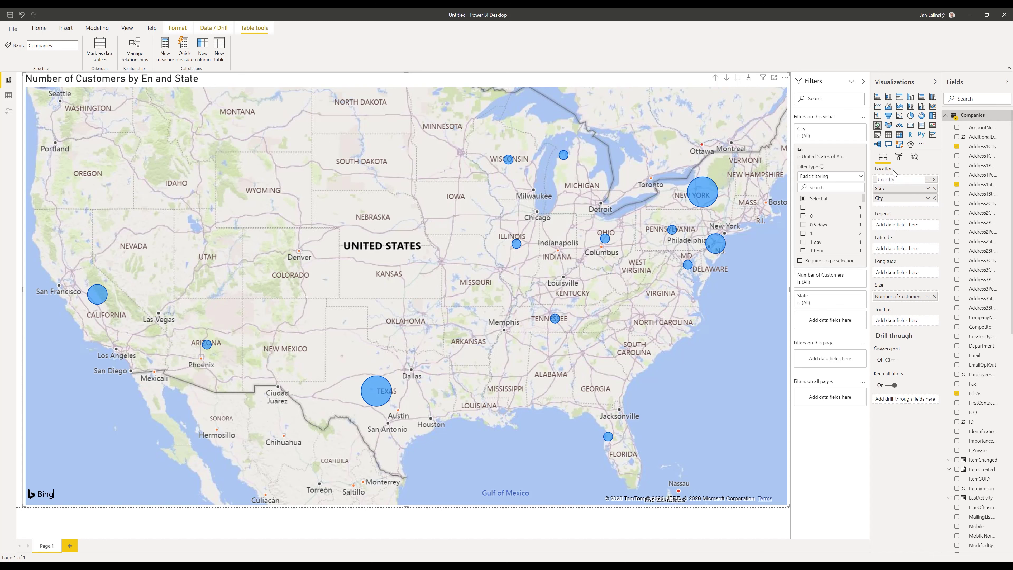
key(Return)
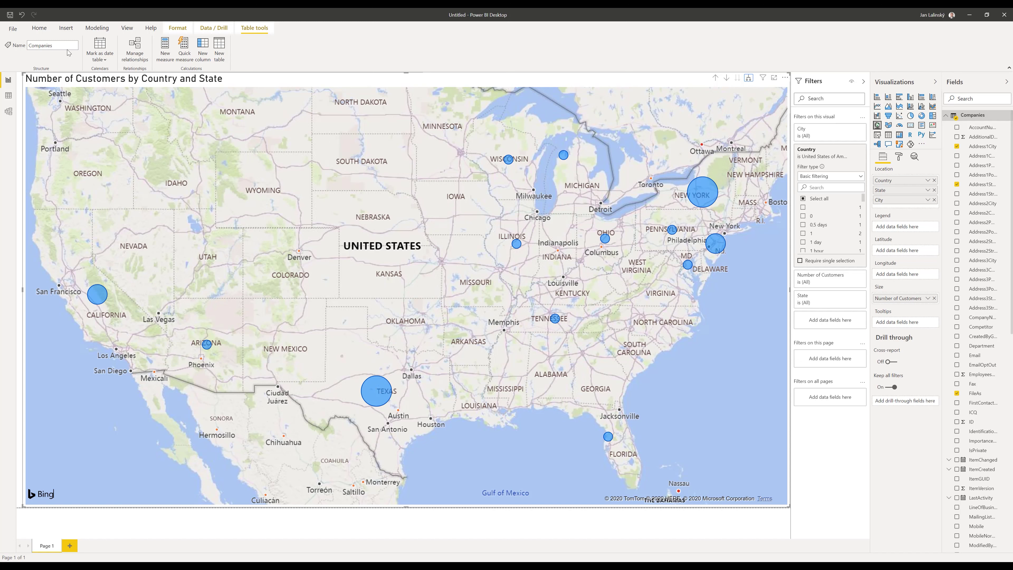
Show the Home ribbon options and deselect the finished map visual
click(44, 33)
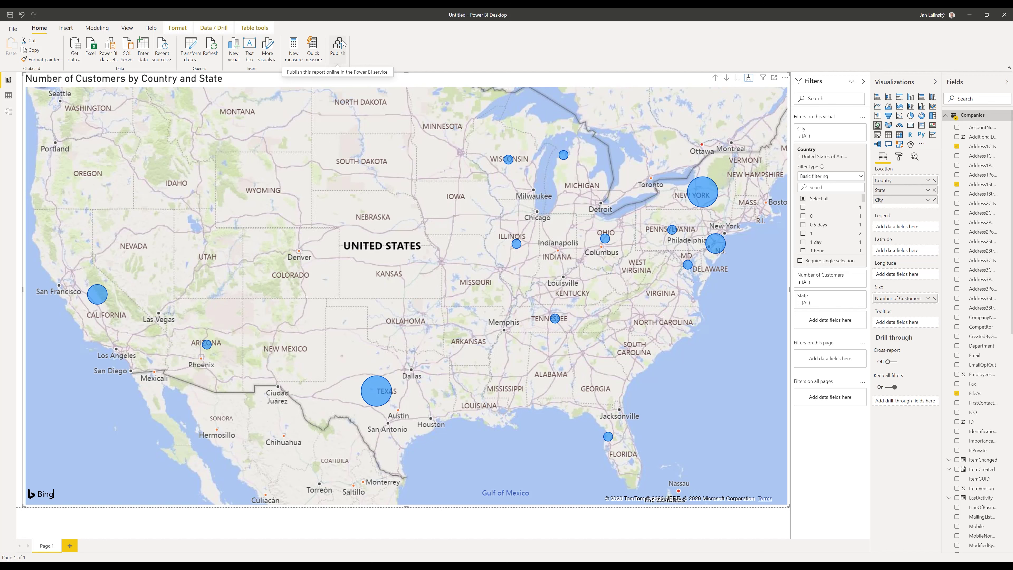
key(Escape)
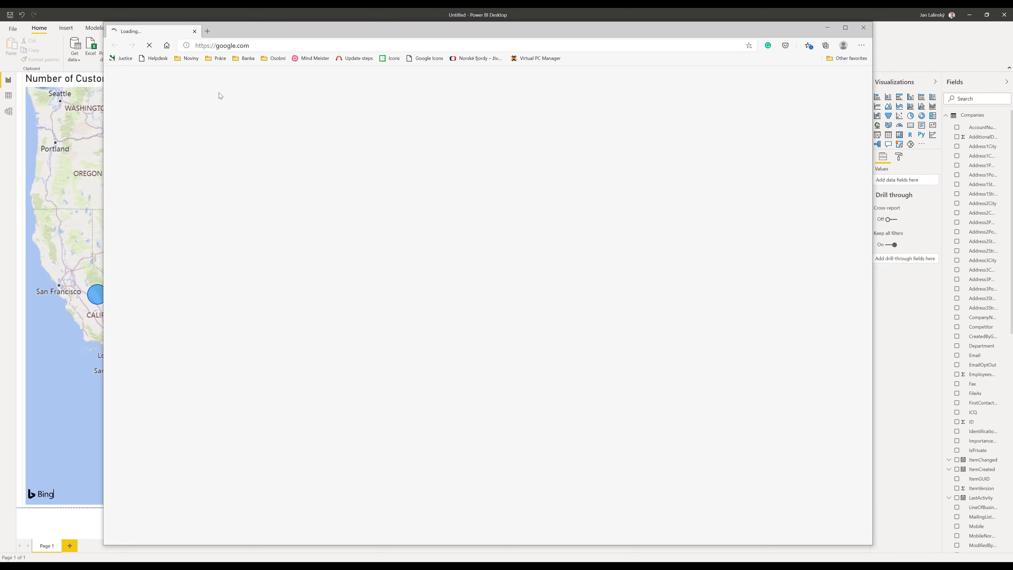
Go to the eWay-CRM trial web login page via 'trial' in the address bar and log in
click(235, 45)
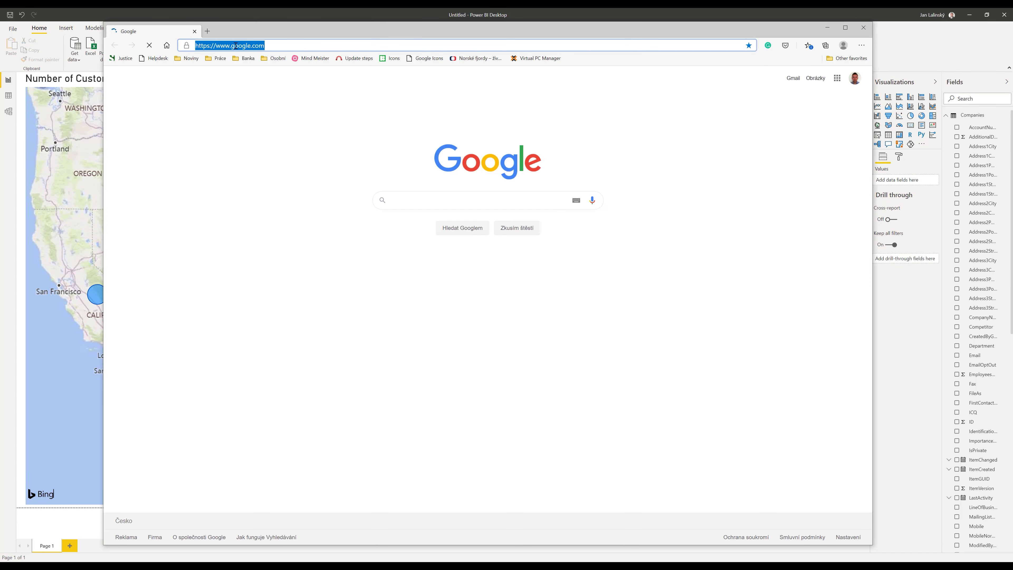
text(trial)
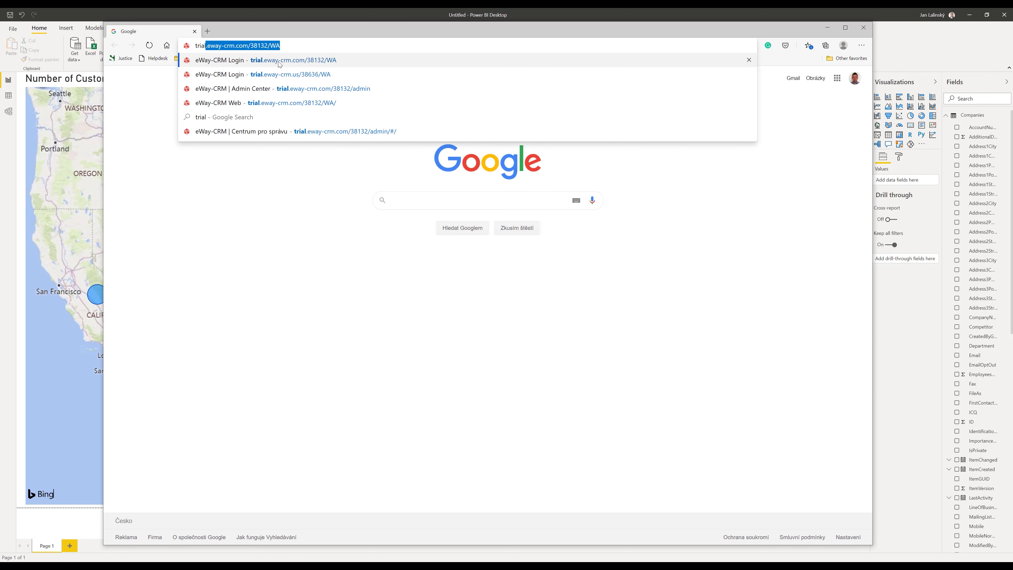
click(295, 74)
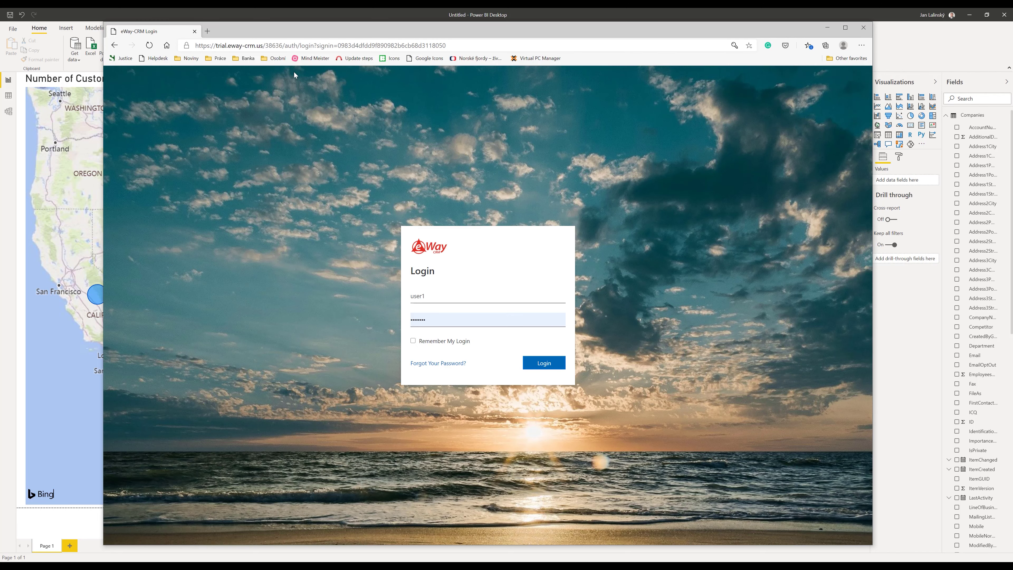
click(544, 362)
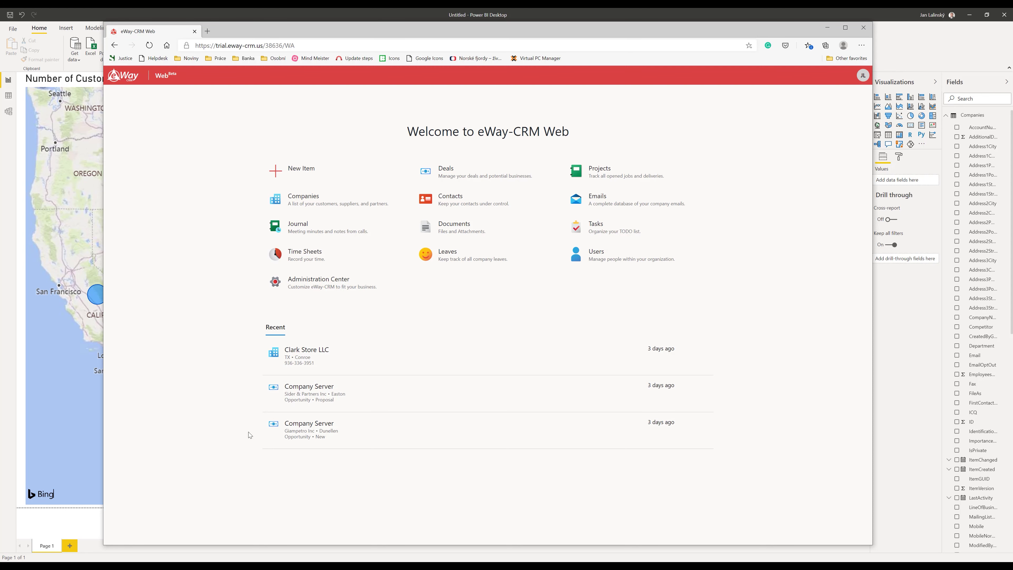
Open the Clark Store LLC record from Recent, close it, and show the Deals list
click(293, 347)
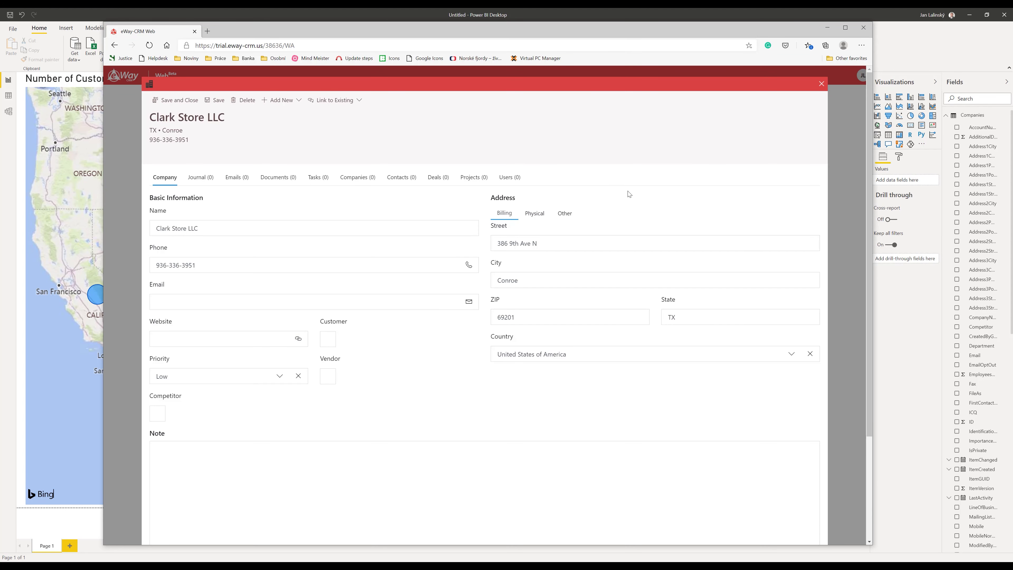
click(822, 84)
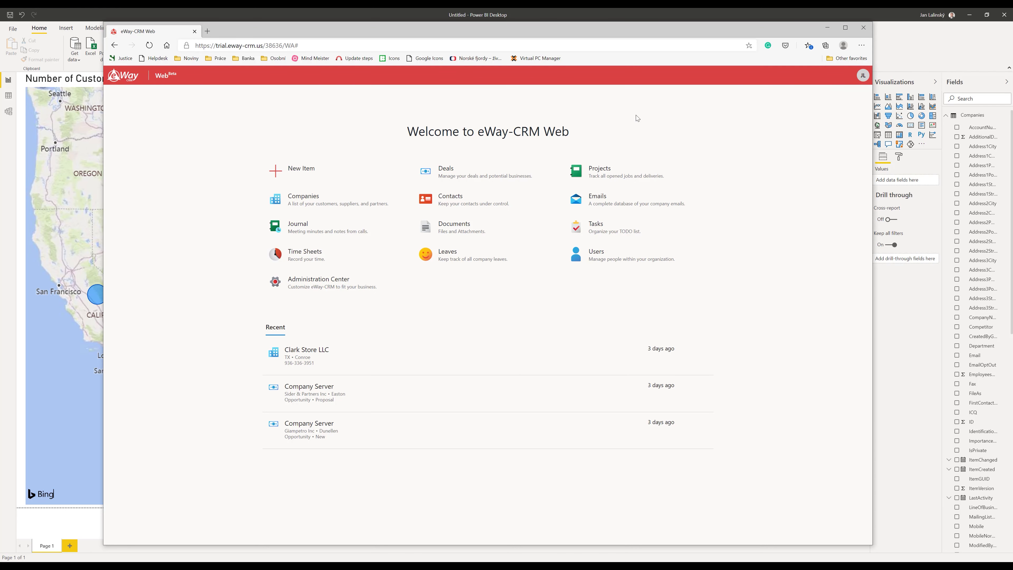
click(448, 176)
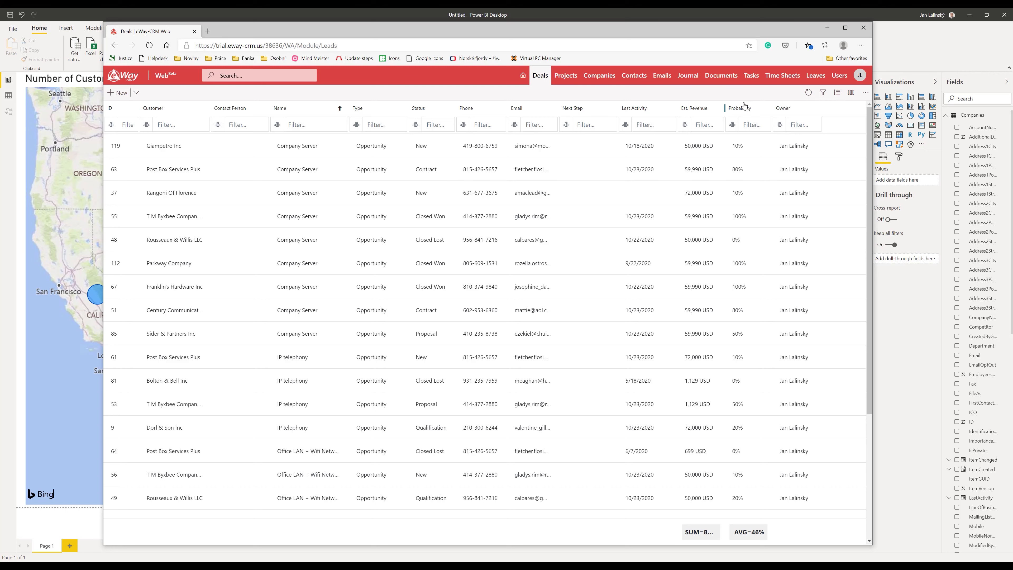
Group the deals by Status
click(836, 95)
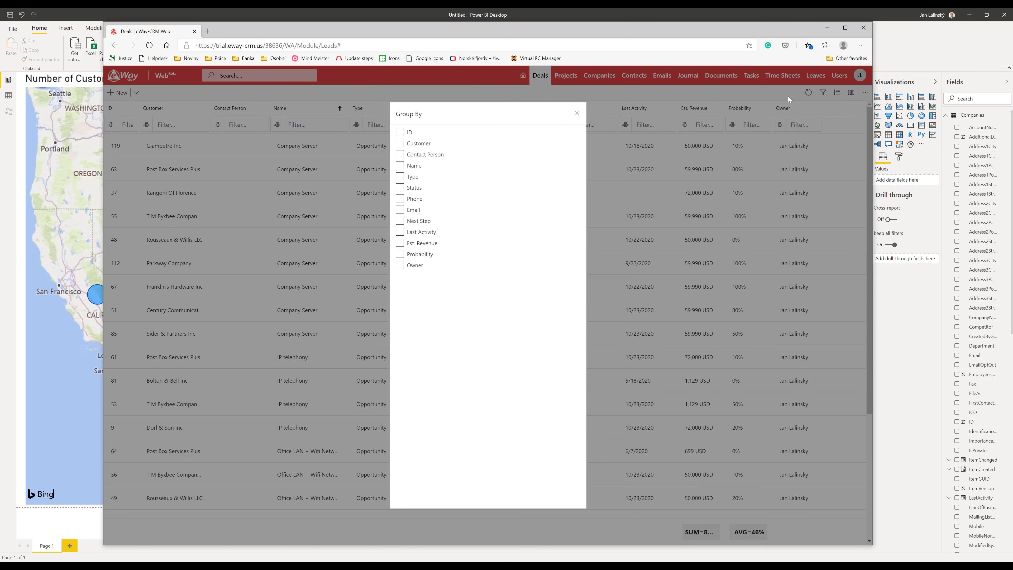
click(400, 188)
click(577, 114)
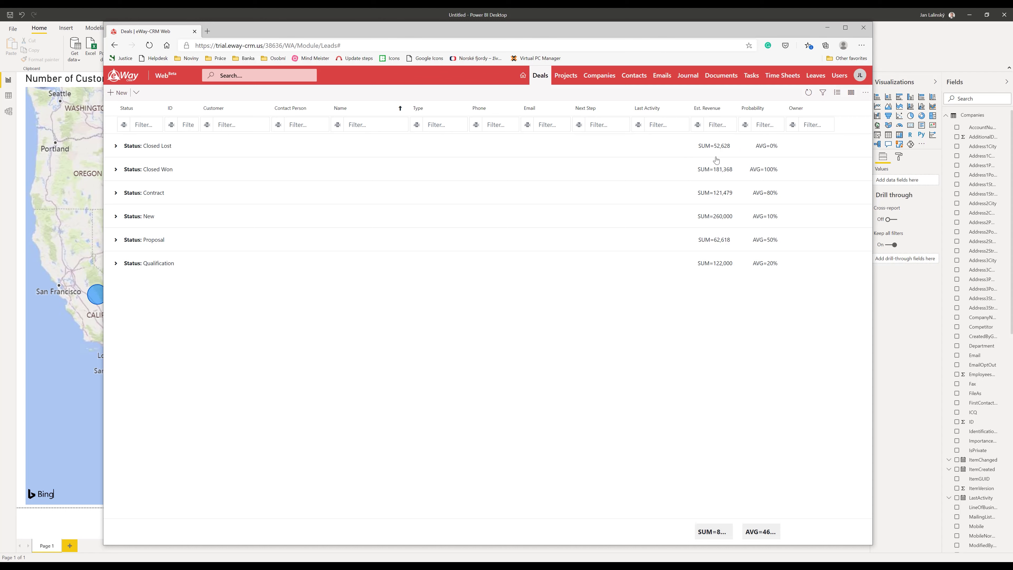
Widen the Est. Revenue column, then open the Administration Center from the account menu
drag(737, 107, 759, 106)
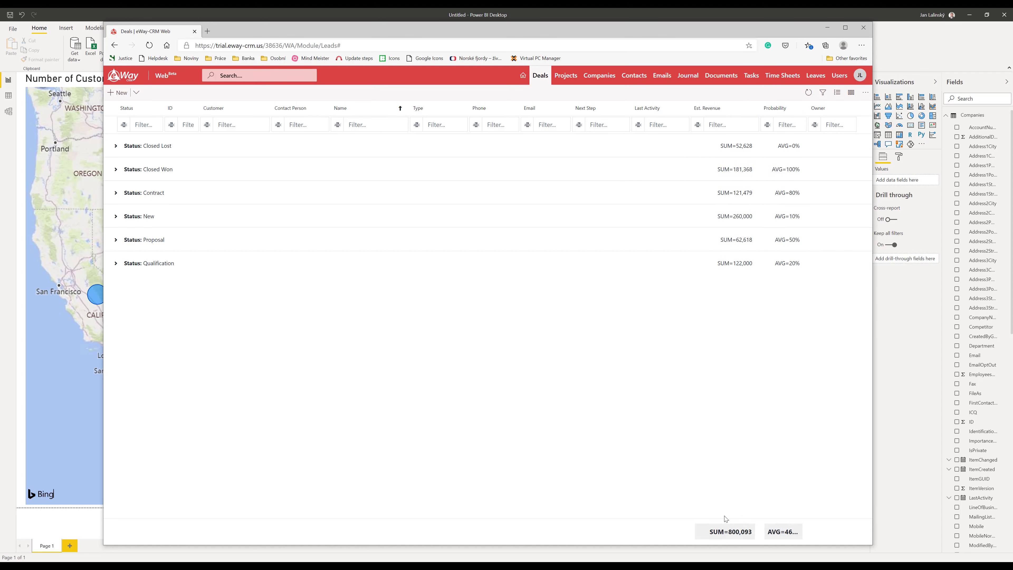
click(861, 75)
click(838, 158)
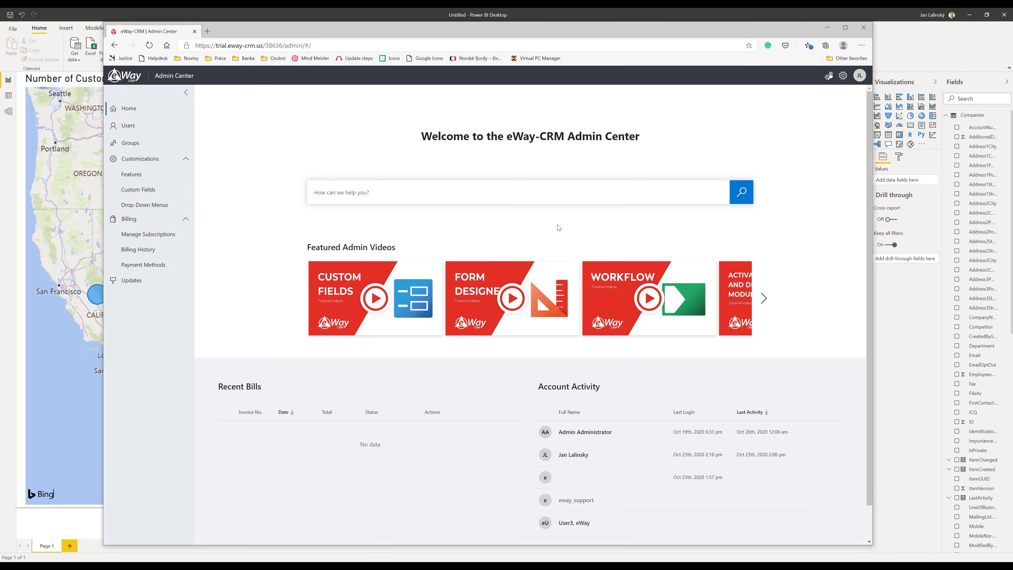
click(353, 192)
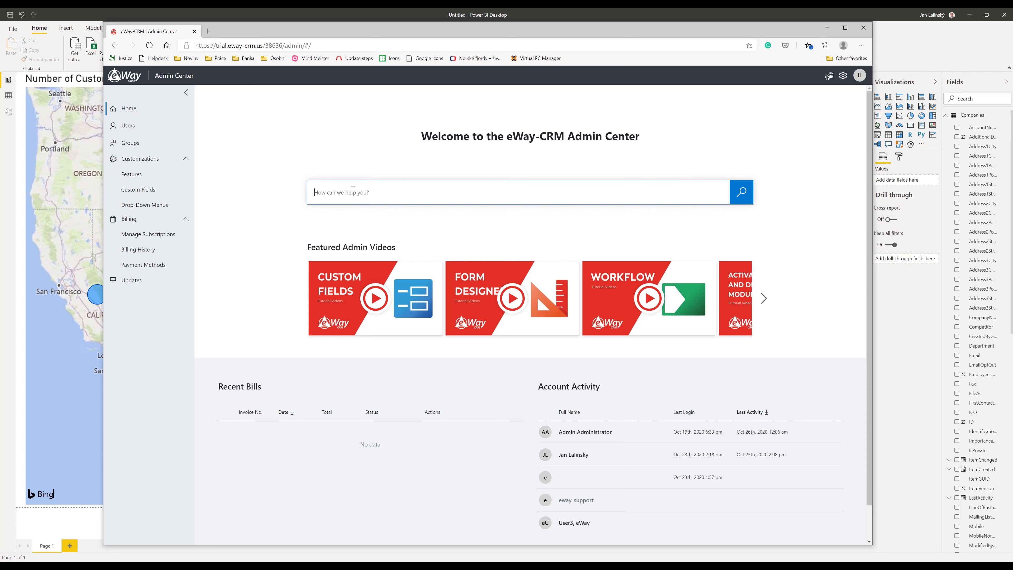
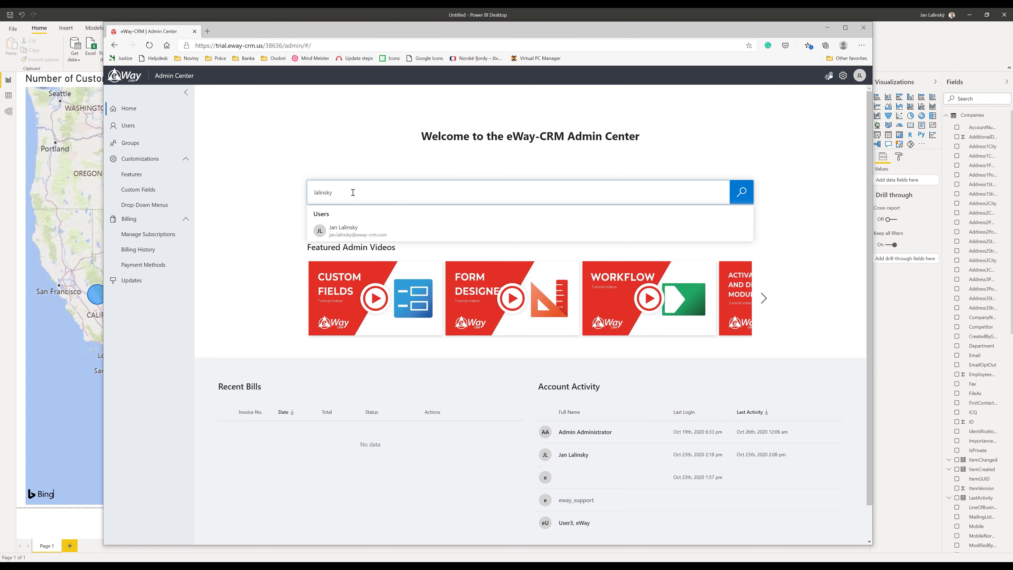
click(351, 235)
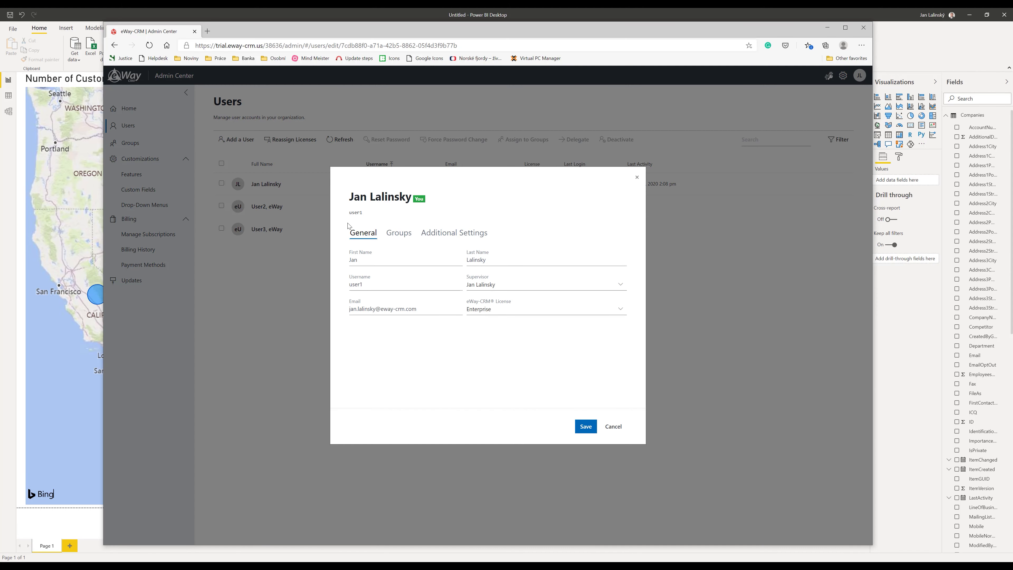
click(637, 176)
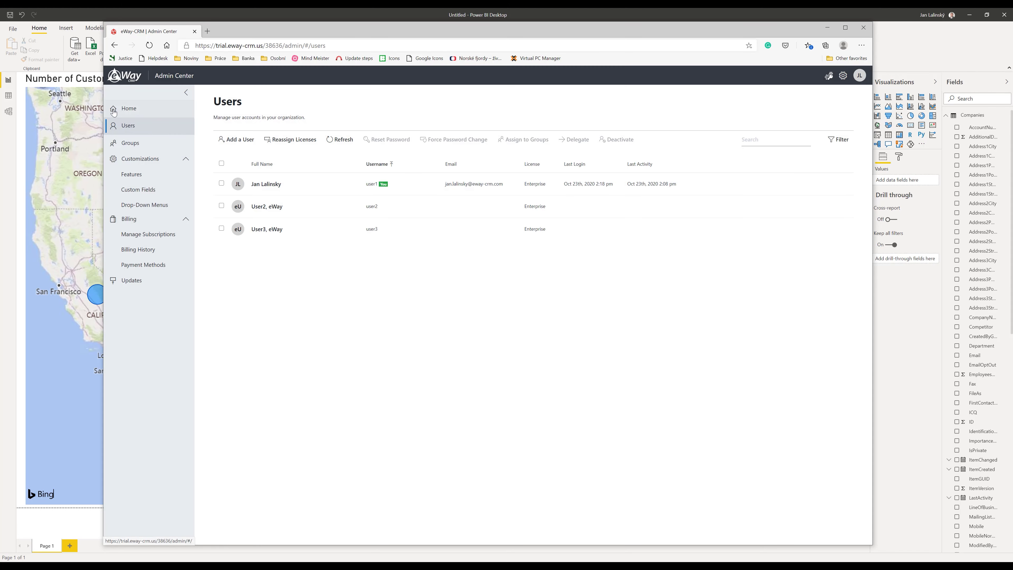
click(113, 112)
click(342, 193)
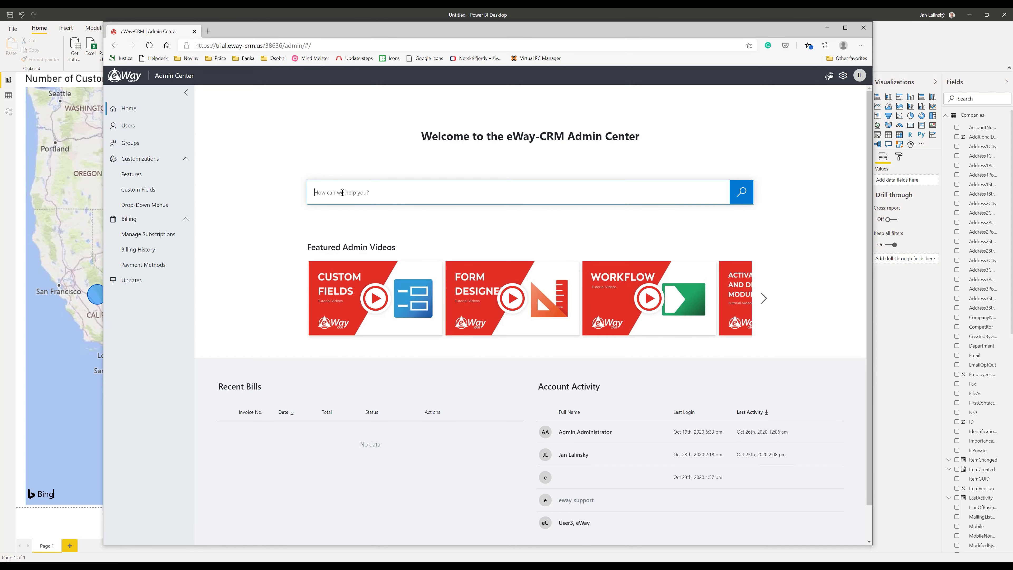
Search 'new field in deals', start adding a Deals field, then cancel it
text(new f)
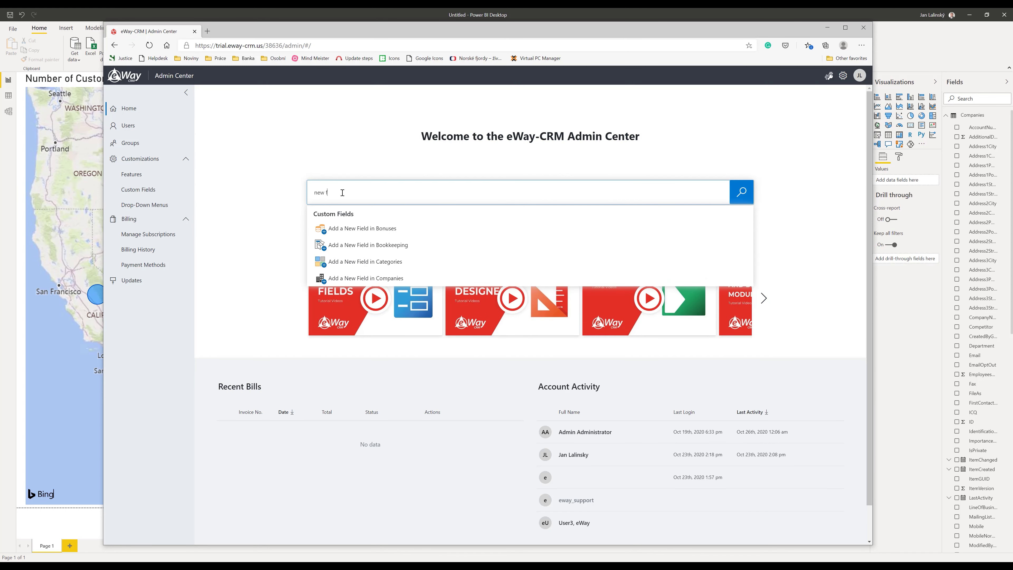
text(ield in deals)
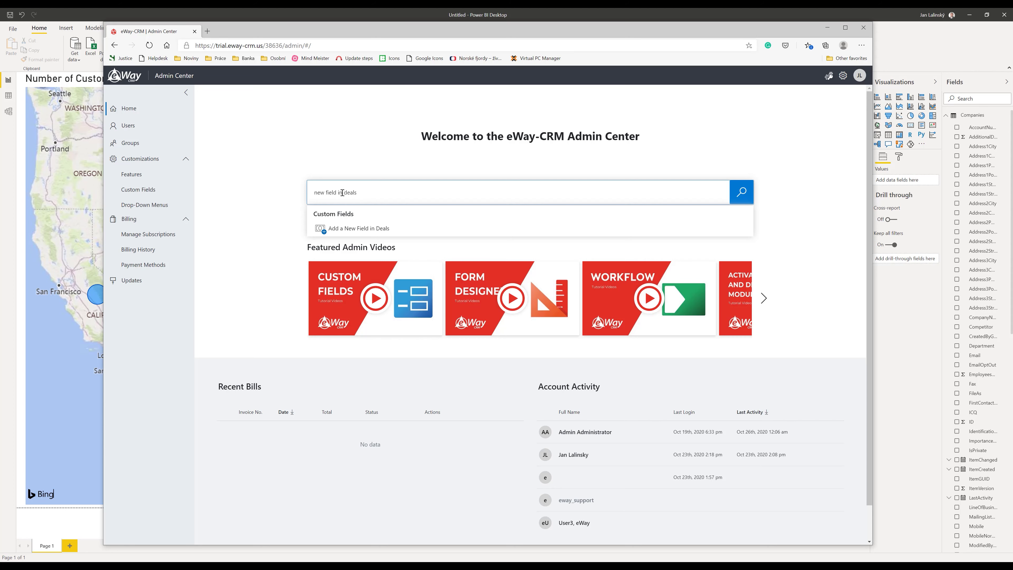
click(323, 227)
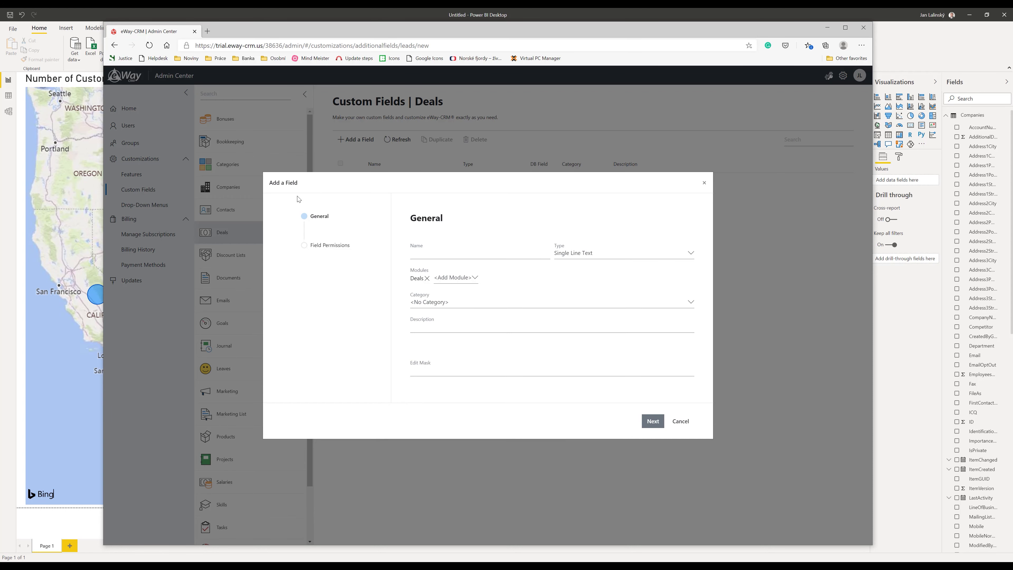
click(703, 182)
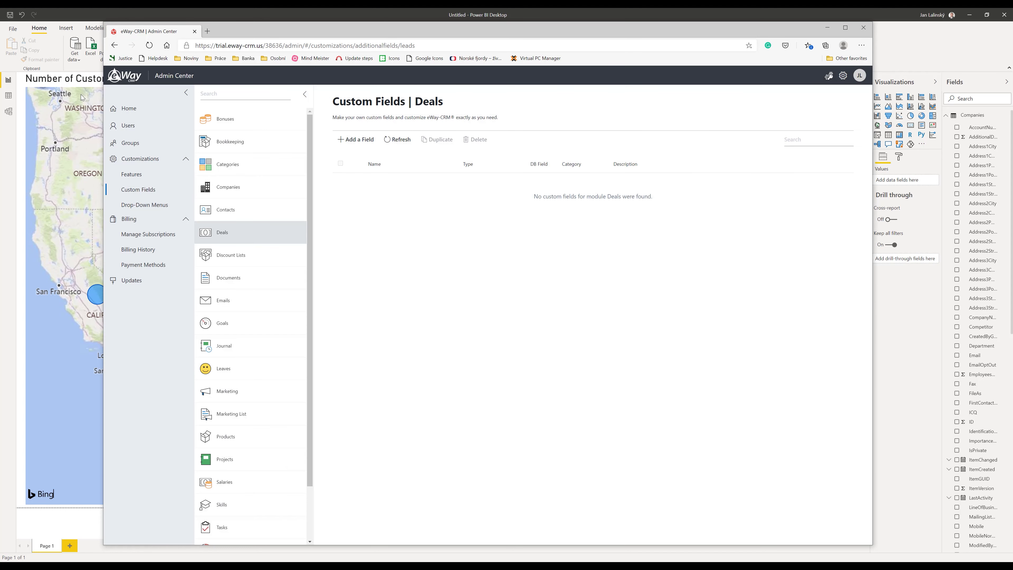
Return to the Admin Center welcome page and search 'upgrade'
click(130, 106)
click(341, 196)
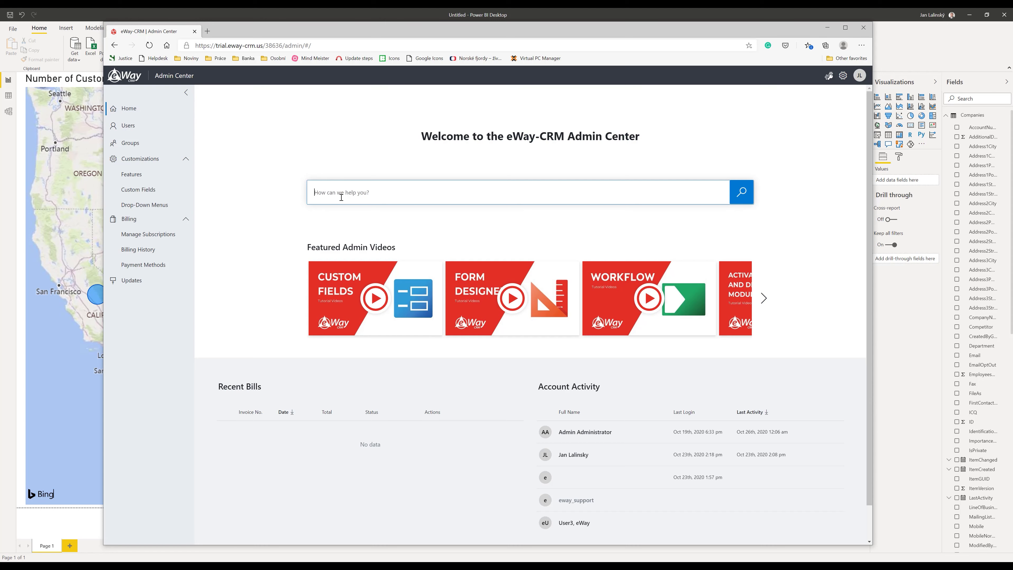
text(upgrade)
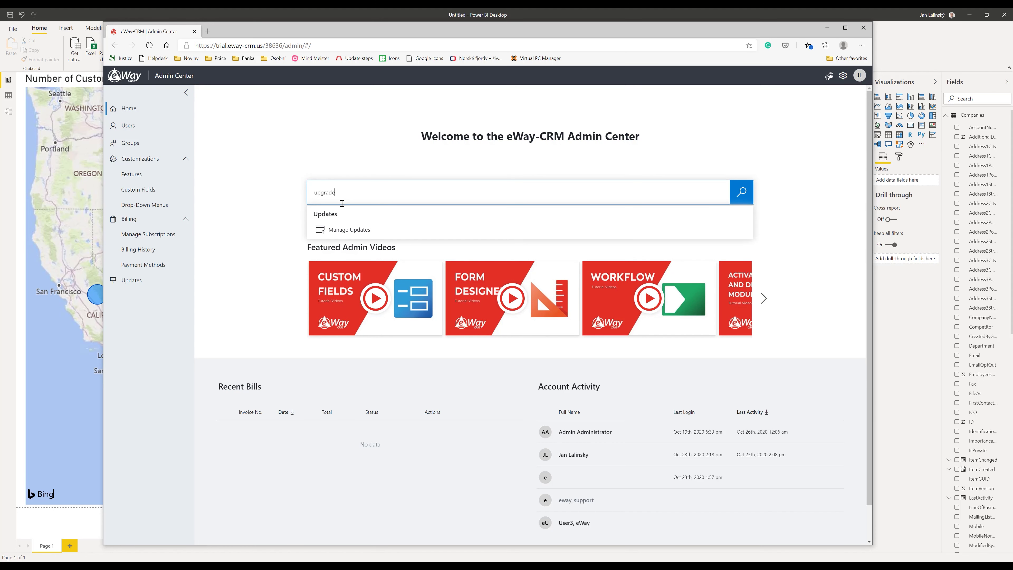
click(254, 265)
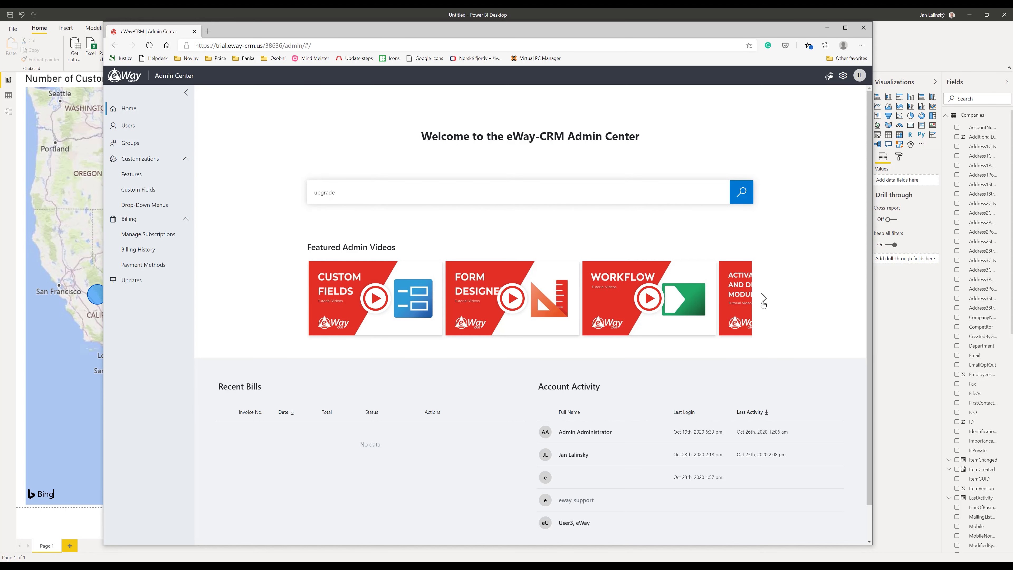
Advance the featured admin videos carousel three times
click(764, 298)
click(763, 298)
click(764, 299)
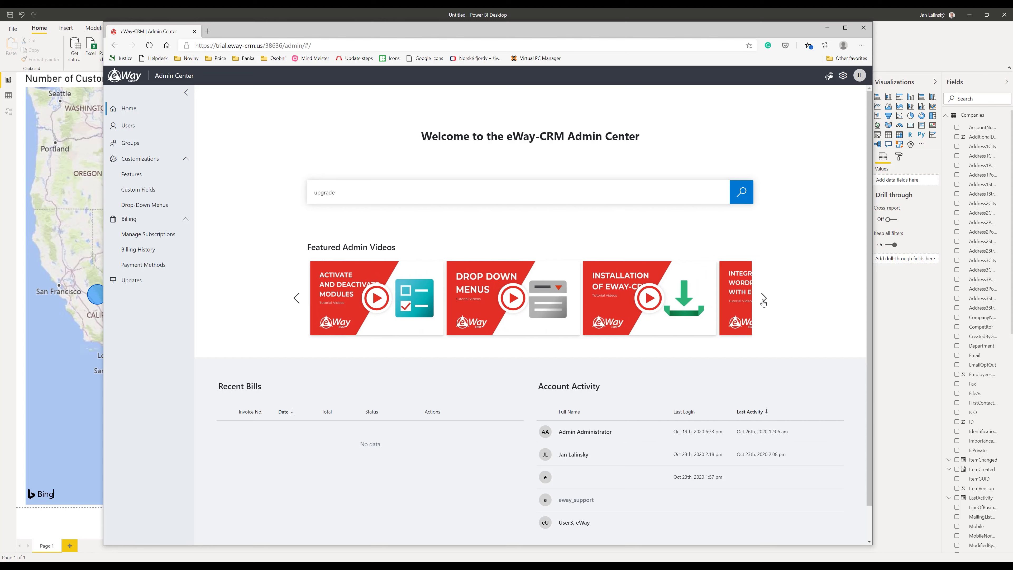